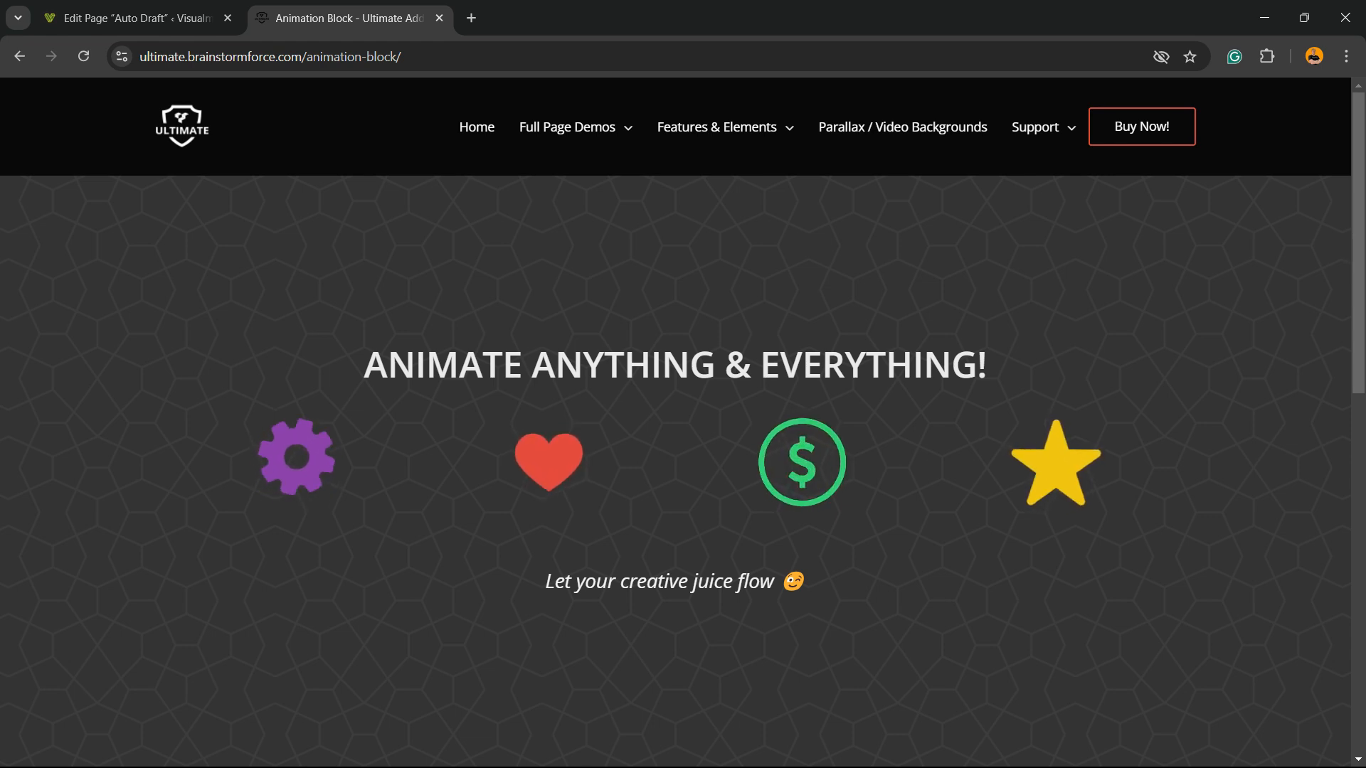
# Switch to the WordPress admin browser tab, leave the draft page for the Dashboard, and create a new page
pyautogui.click(135, 17)
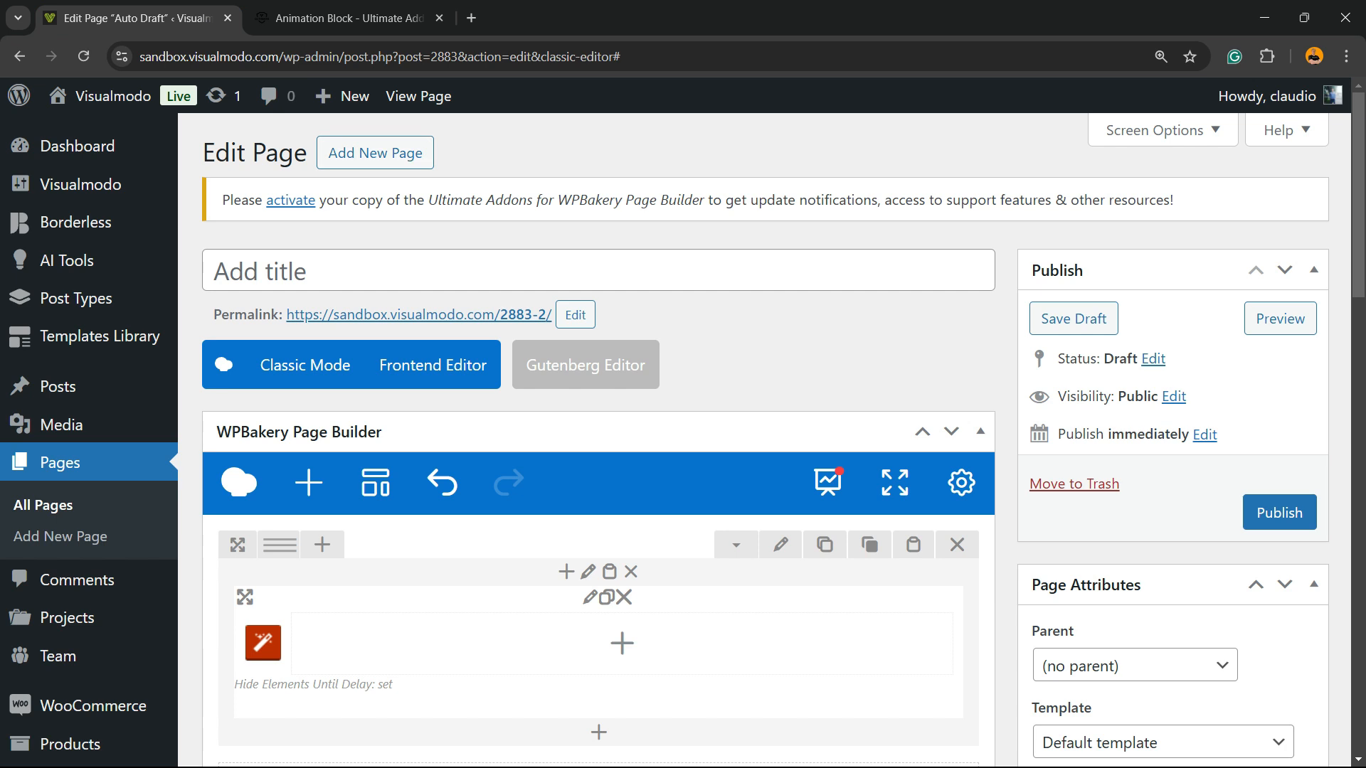
pyautogui.click(71, 146)
pyautogui.press('Return')
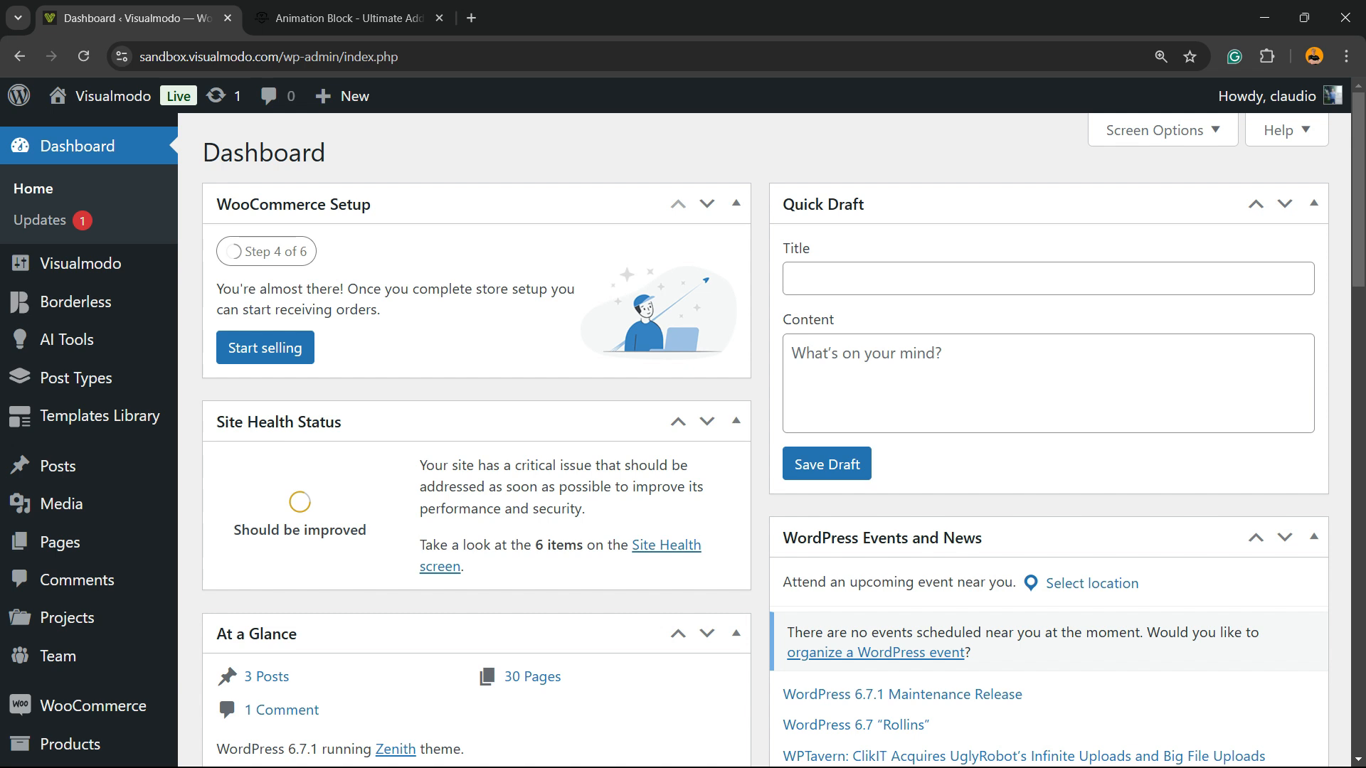
pyautogui.scroll(-2, 67, 340)
pyautogui.moveTo(59, 364)
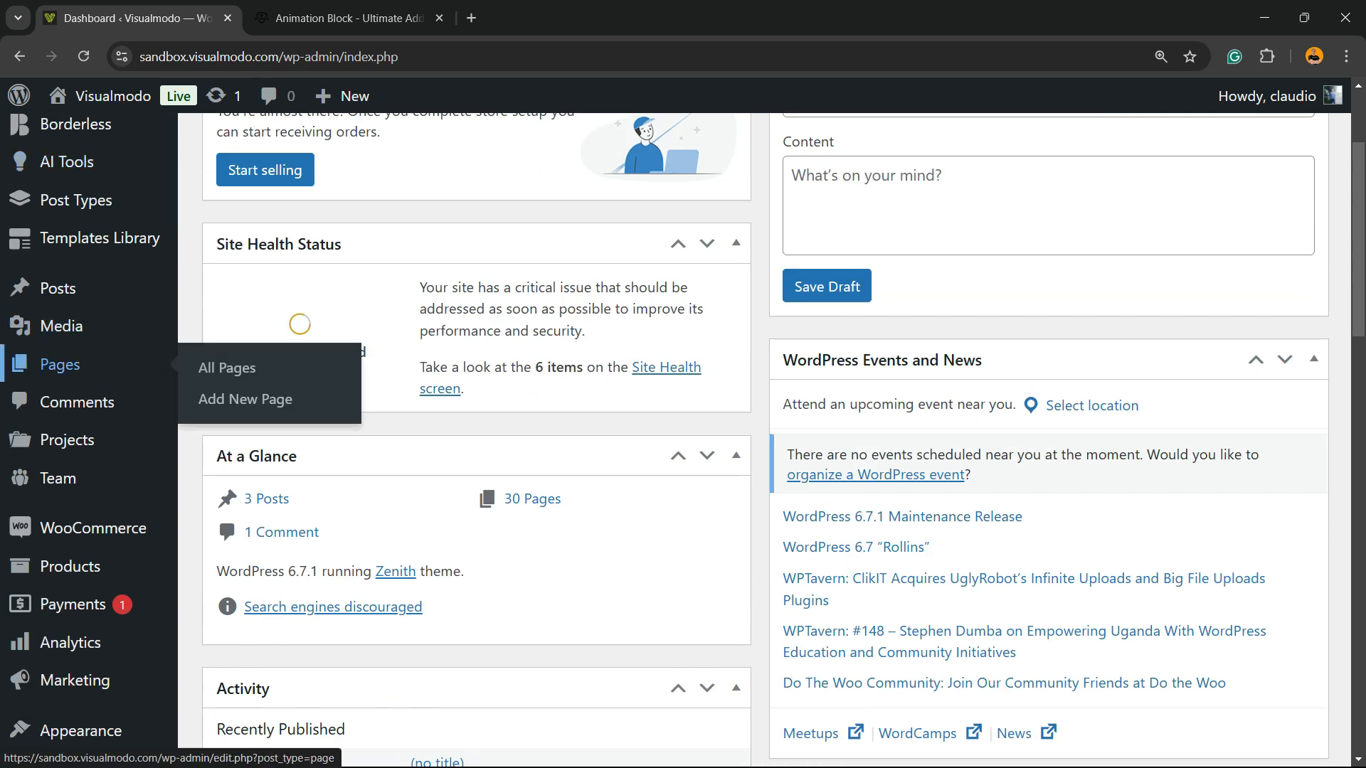
pyautogui.click(245, 399)
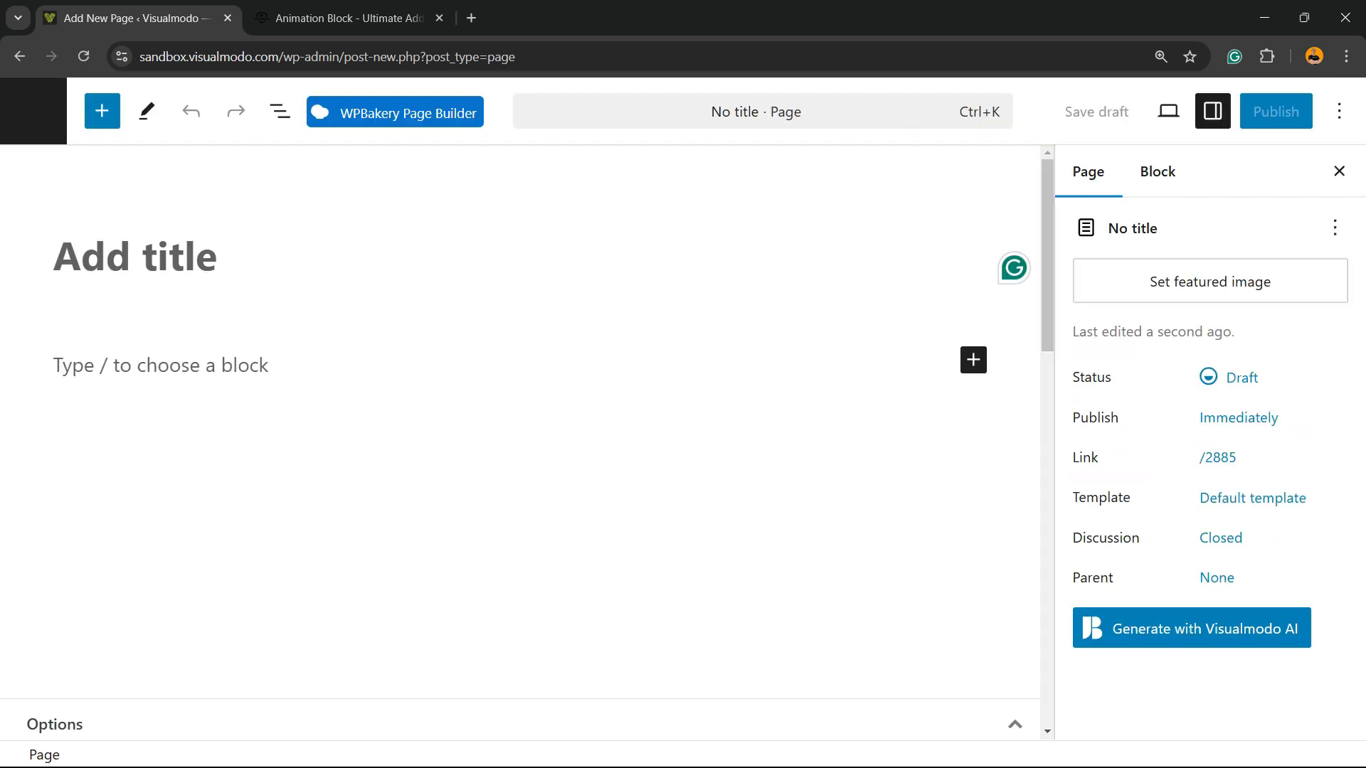
# Open the new page in the WPBakery backend editor and start it from the Default Layout
pyautogui.click(406, 113)
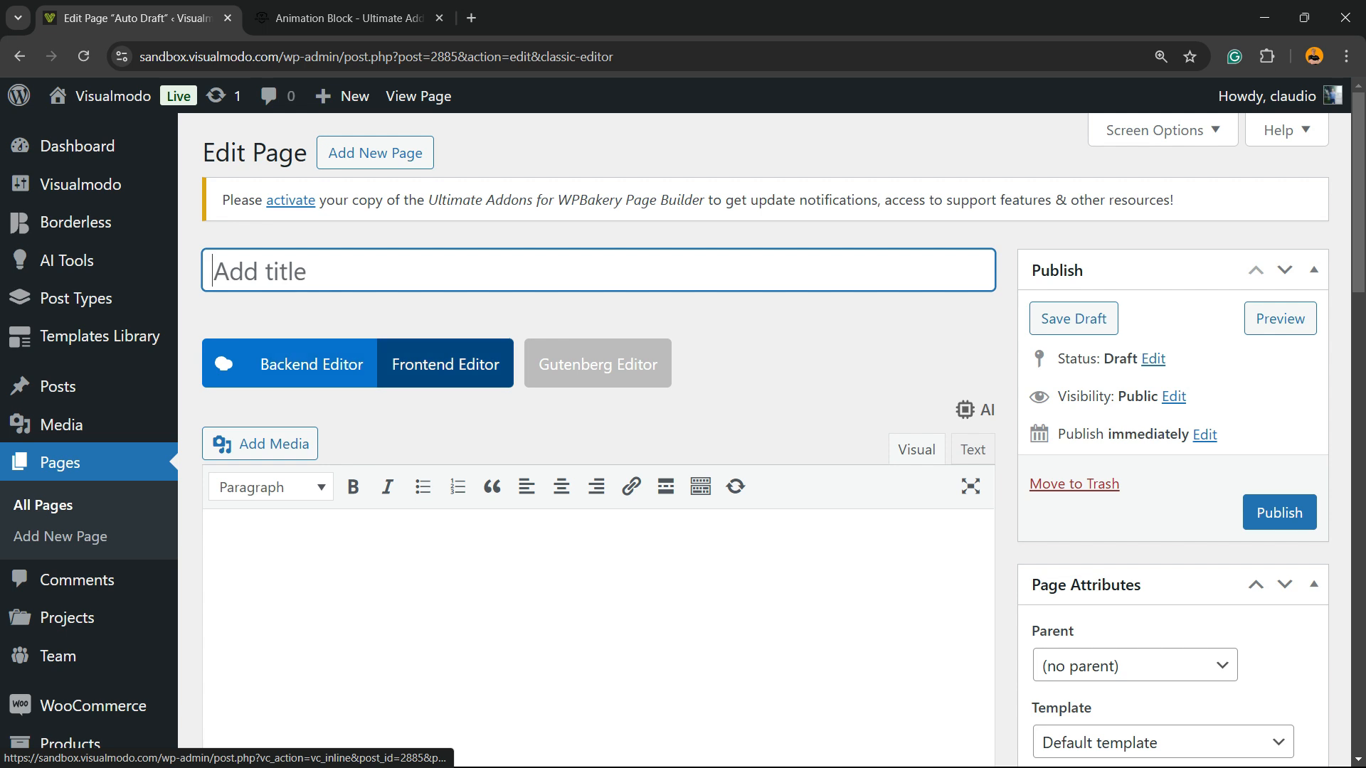
pyautogui.click(311, 364)
pyautogui.scroll(-3, 312, 363)
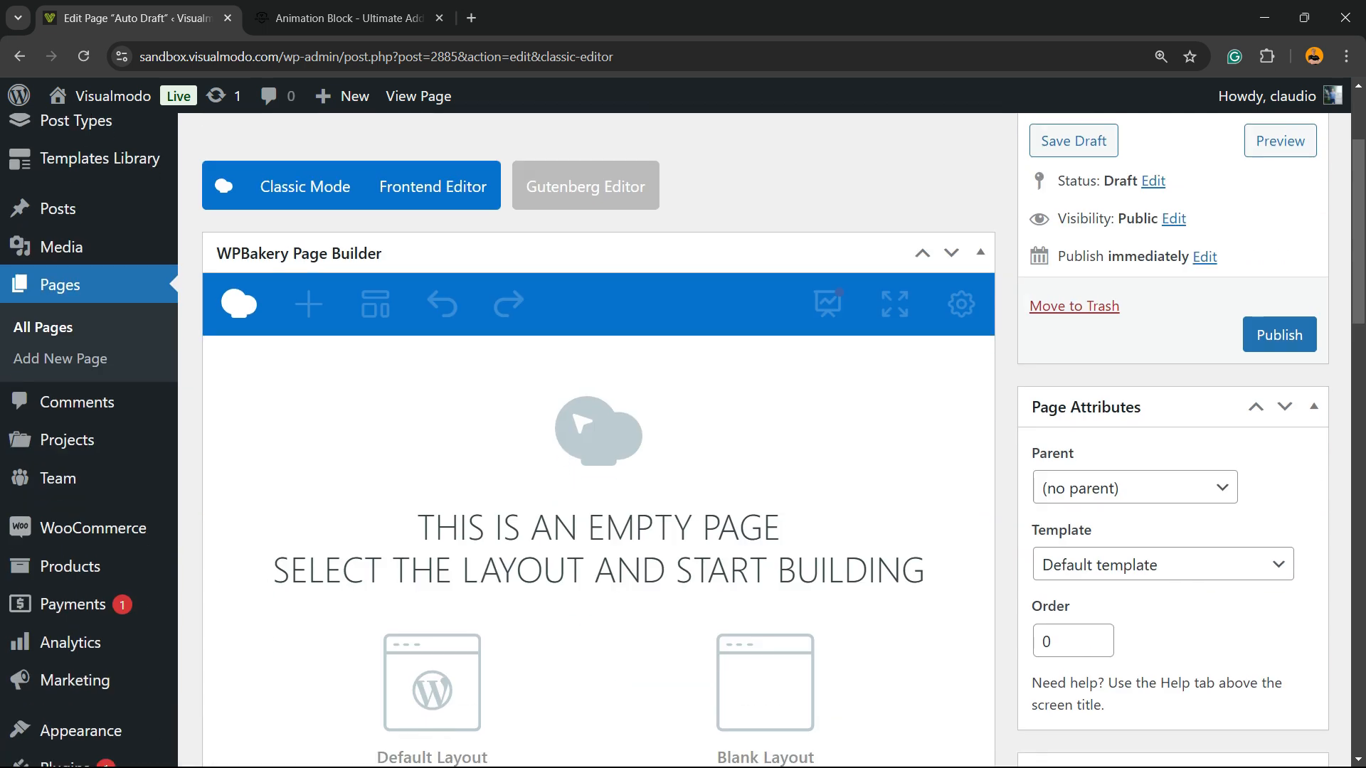
pyautogui.scroll(-3, 431, 441)
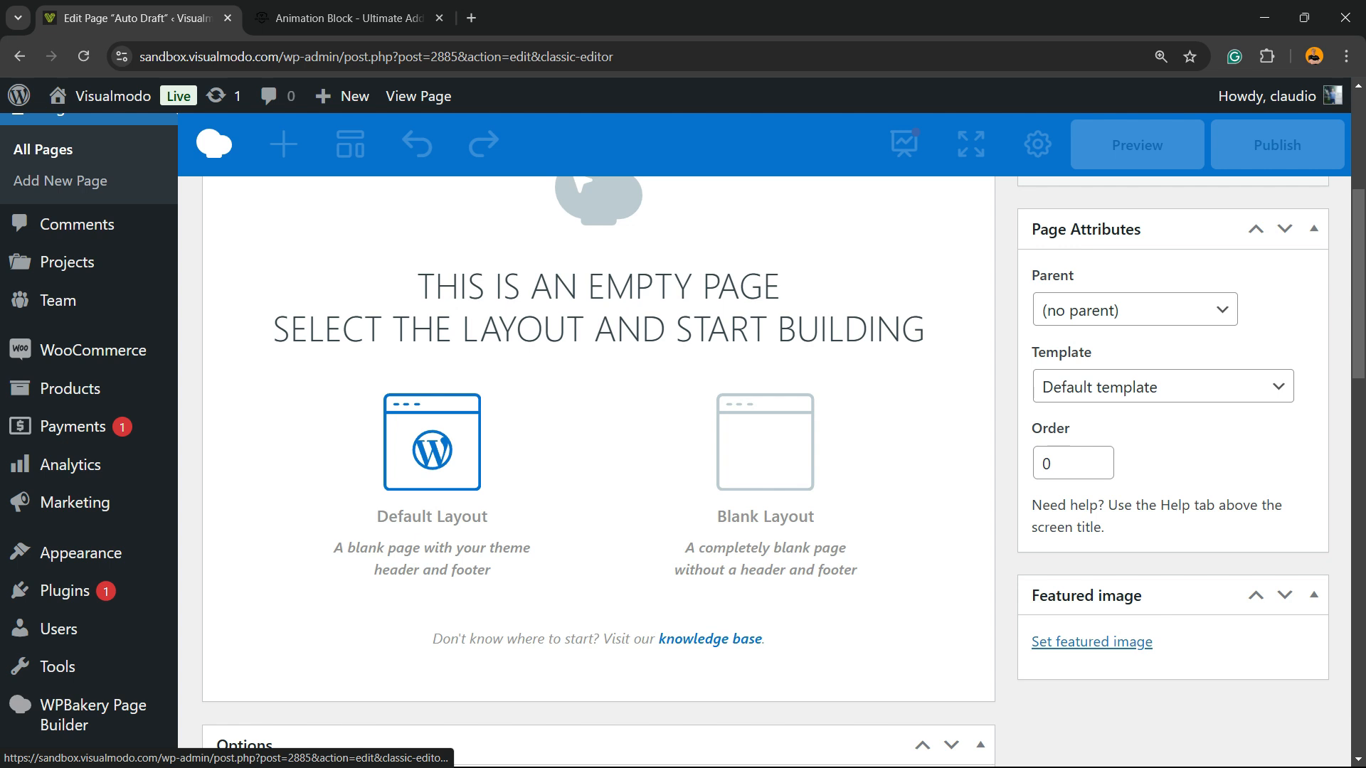
pyautogui.click(431, 441)
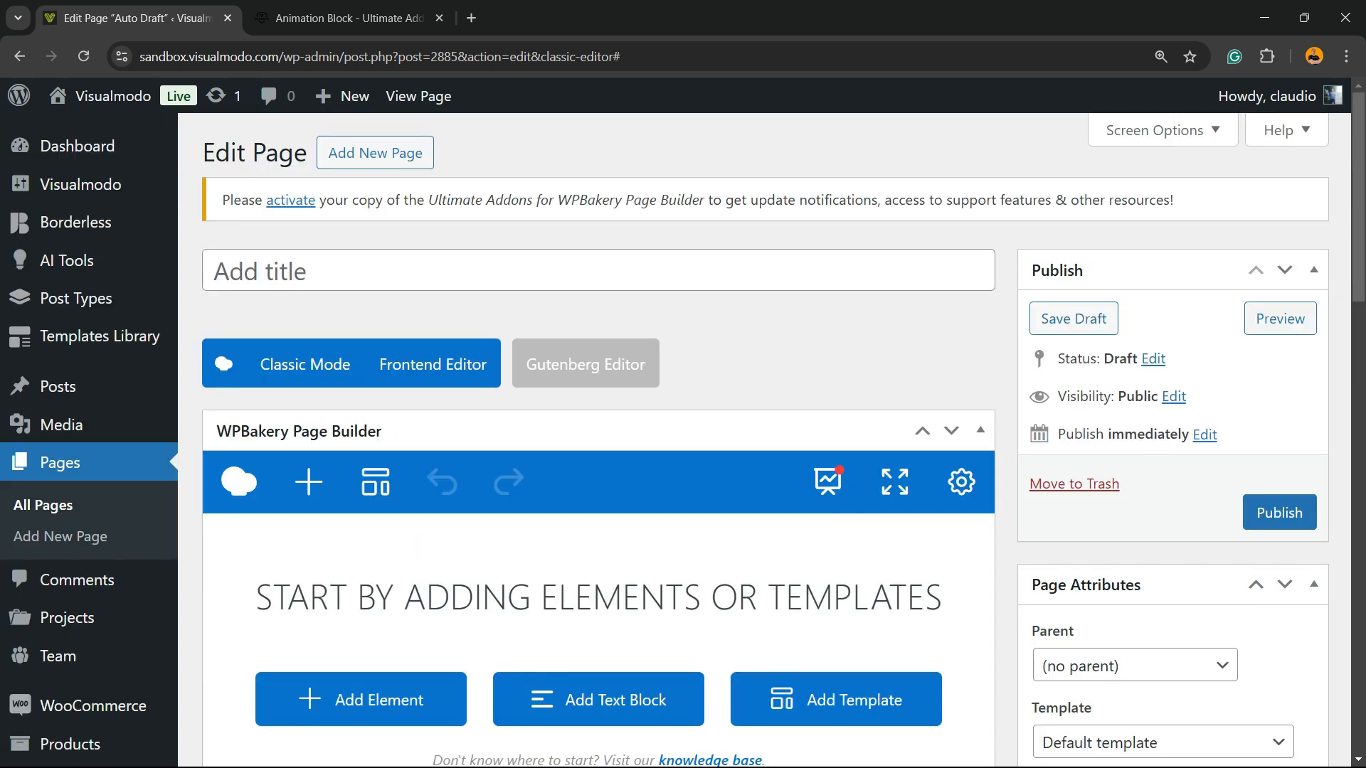
# Add an Animation Block element to the empty page
pyautogui.scroll(-2, 360, 521)
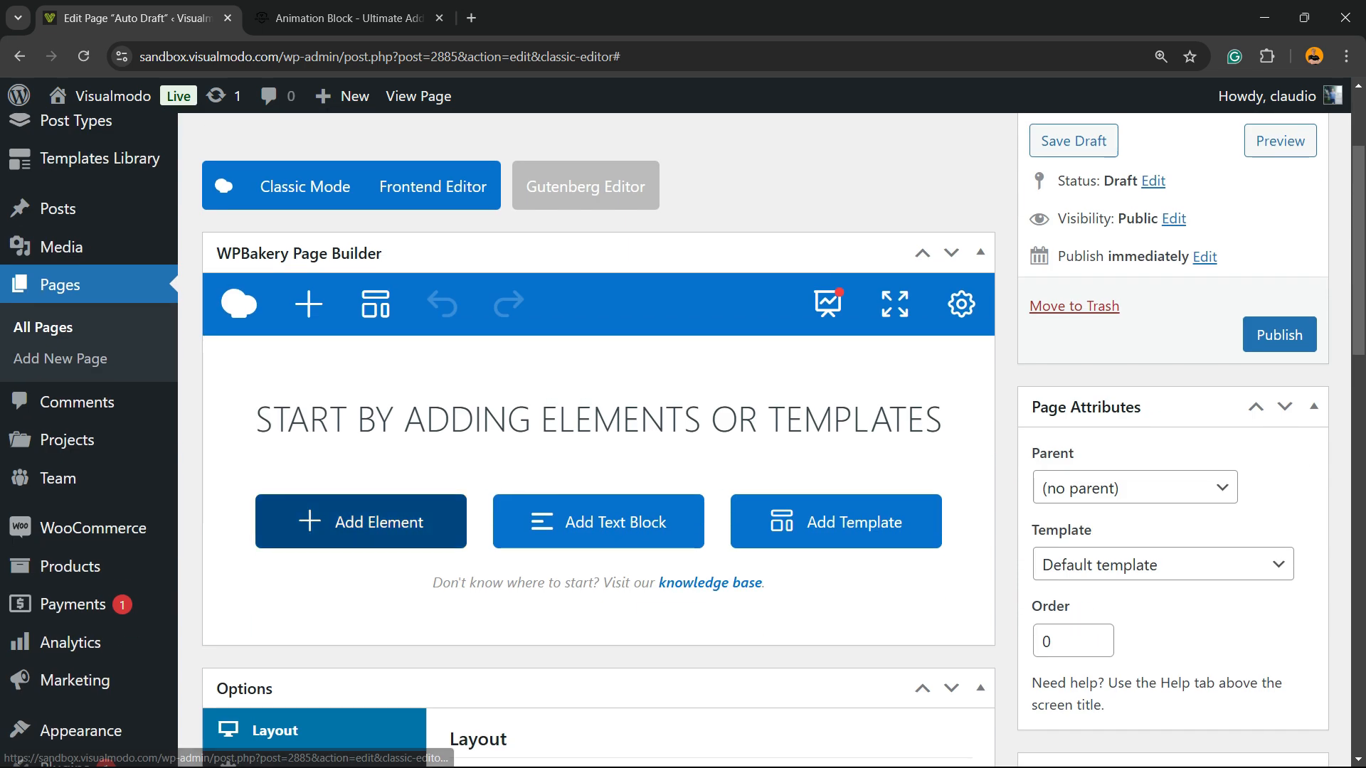
pyautogui.click(361, 521)
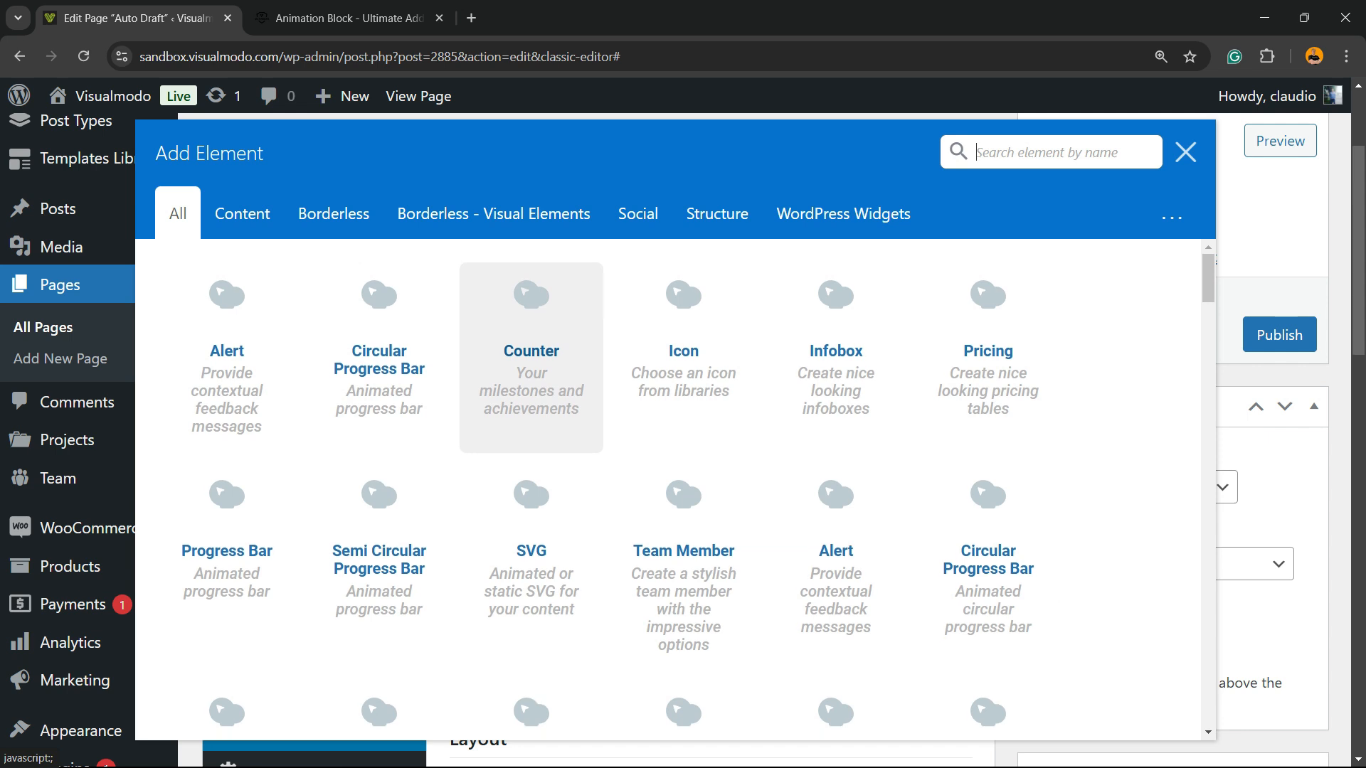
pyautogui.scroll(-5, 531, 299)
pyautogui.scroll(-12, 531, 298)
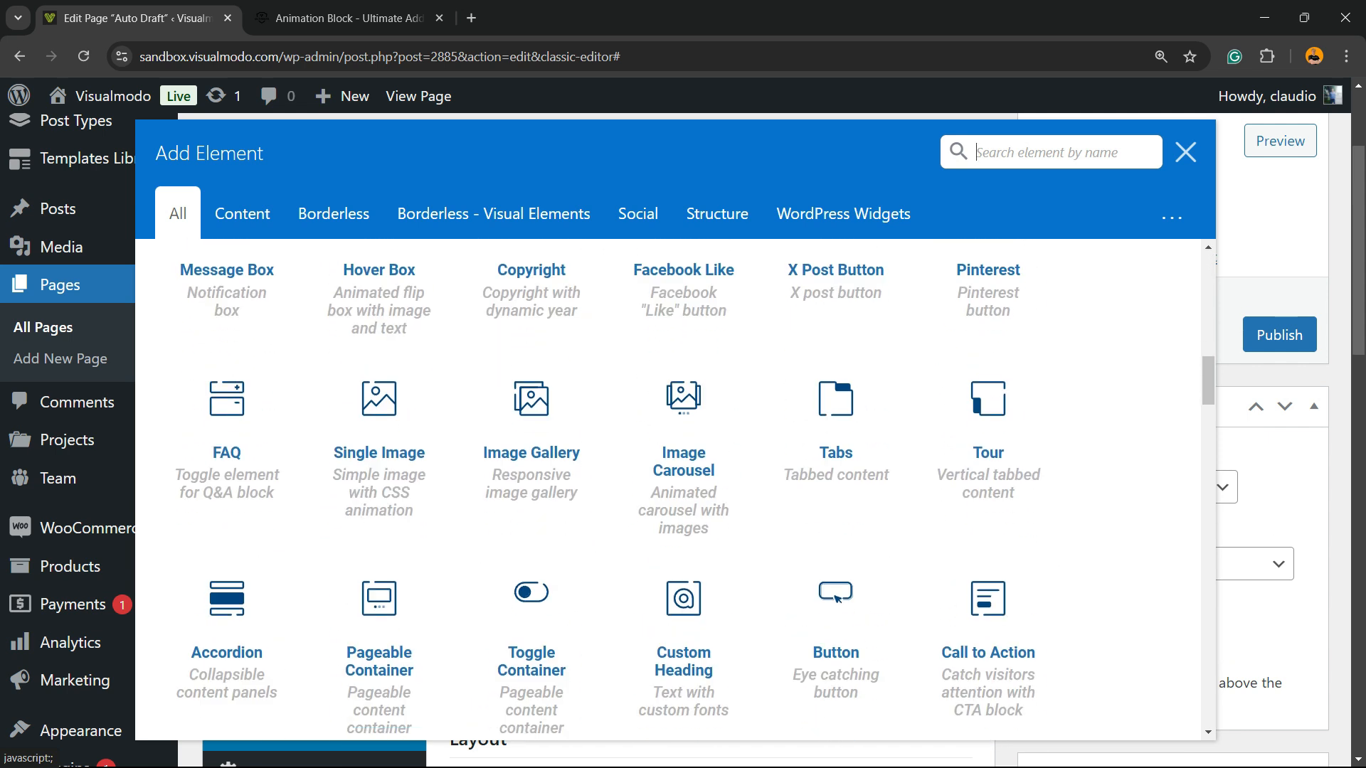
pyautogui.scroll(-12, 531, 299)
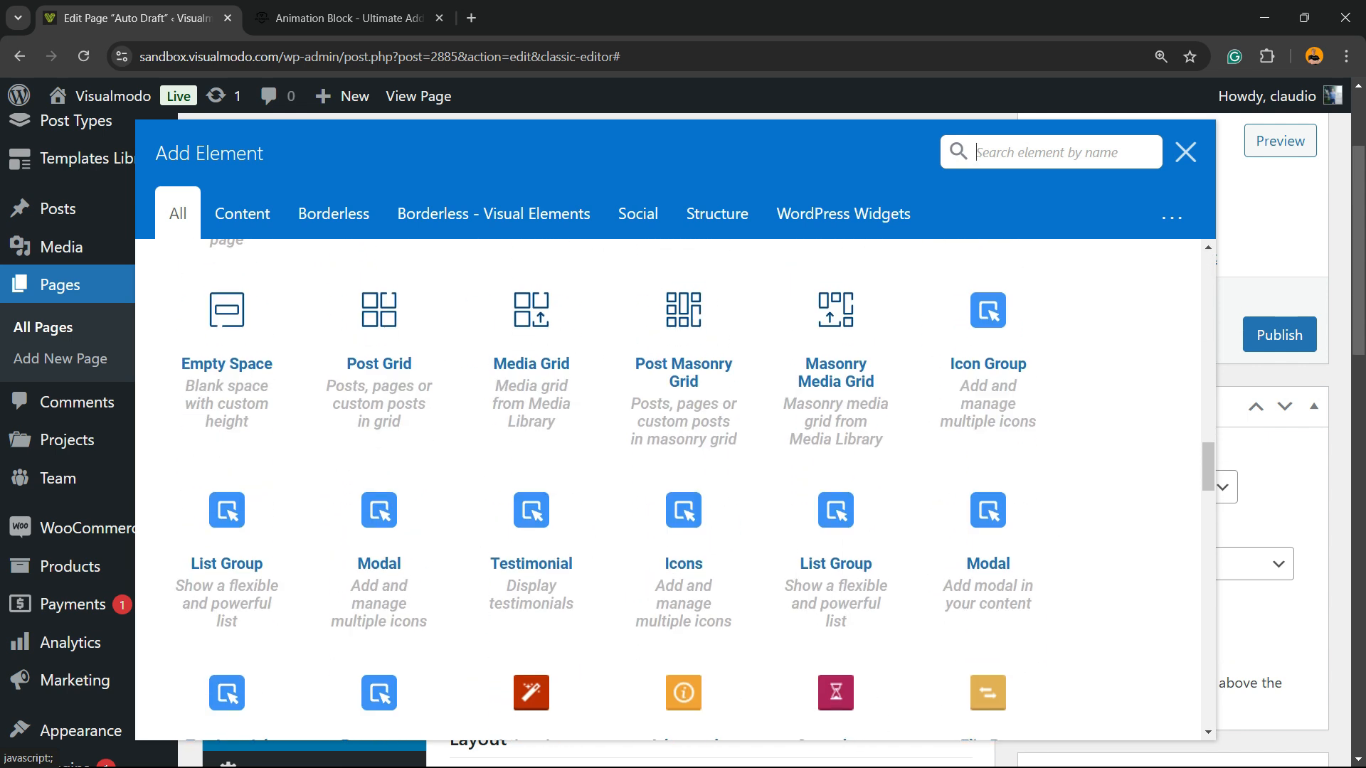
pyautogui.scroll(-3, 532, 491)
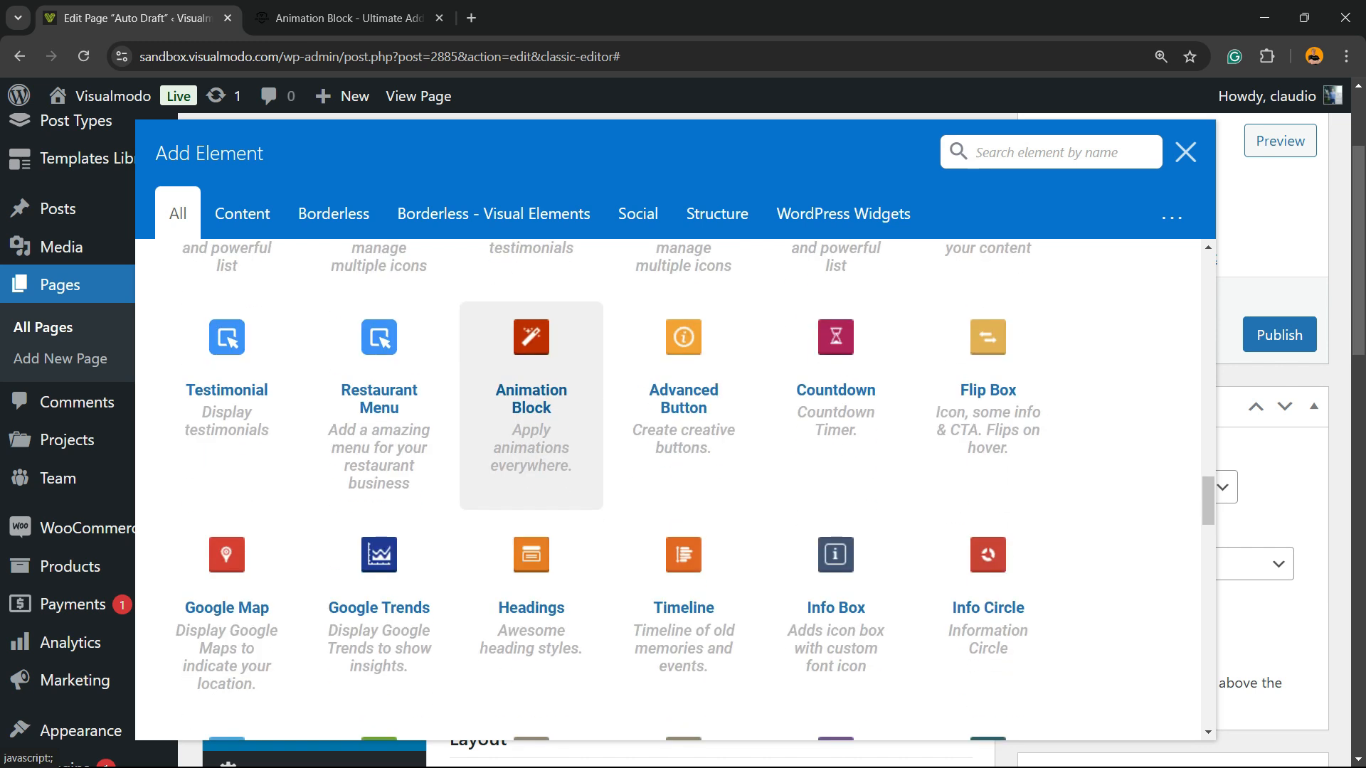
pyautogui.click(534, 409)
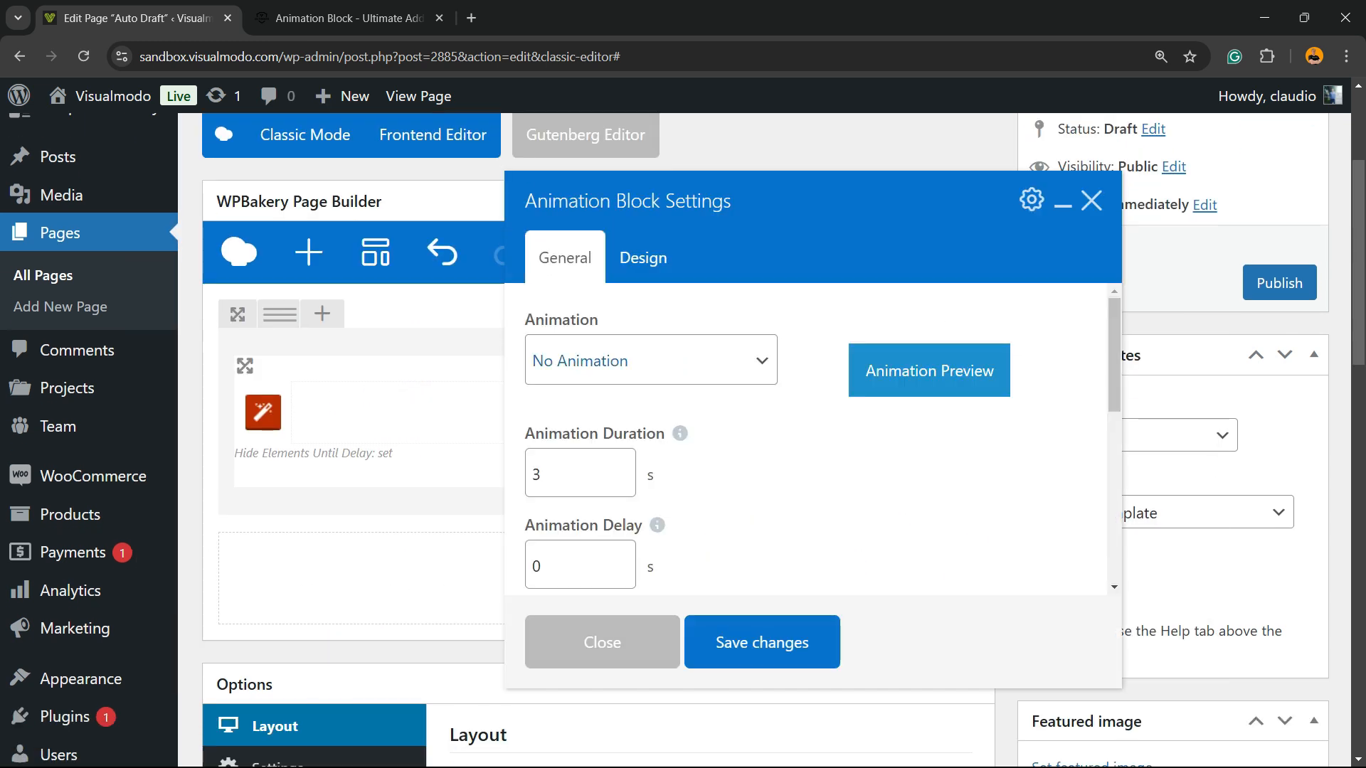
# Set the Animation Block's animation to InfinitePulse
pyautogui.click(650, 360)
pyautogui.scroll(-20, 650, 455)
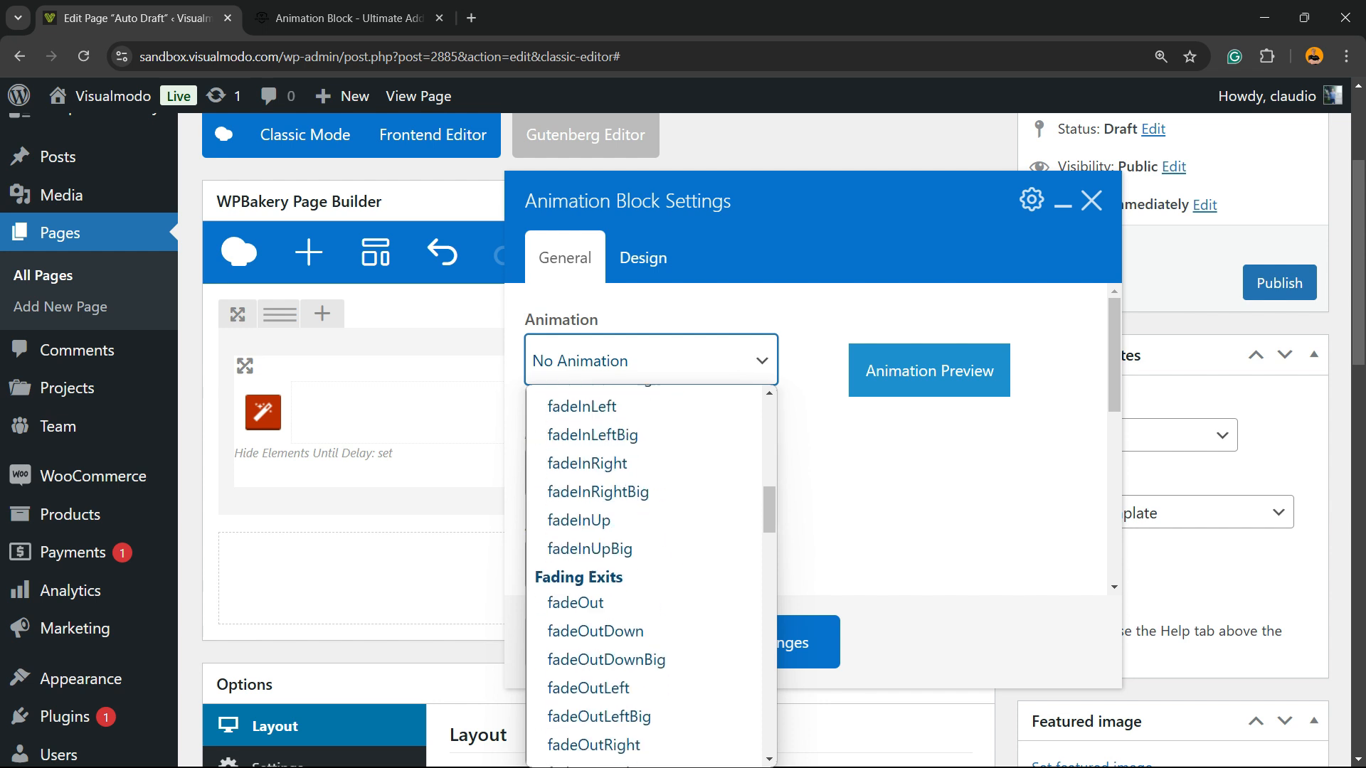
pyautogui.scroll(-10, 644, 488)
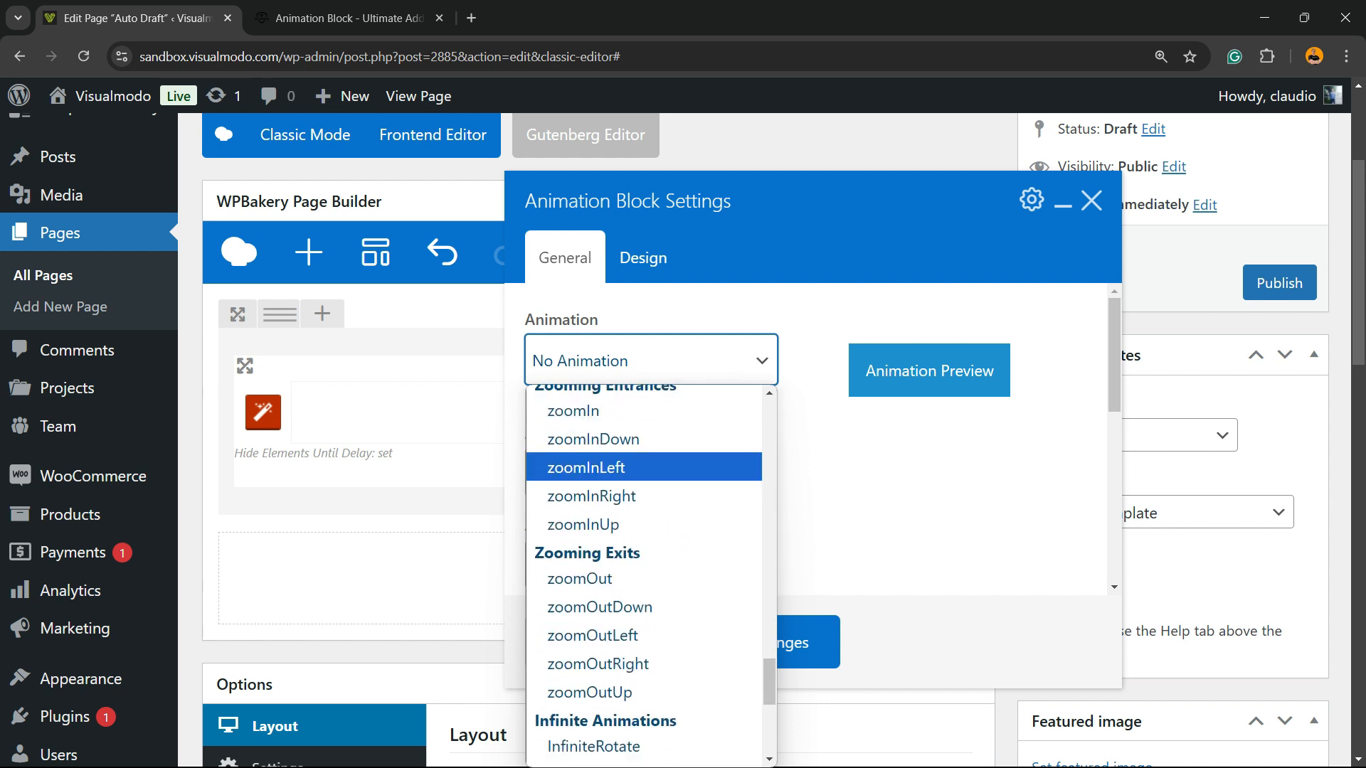
pyautogui.click(591, 516)
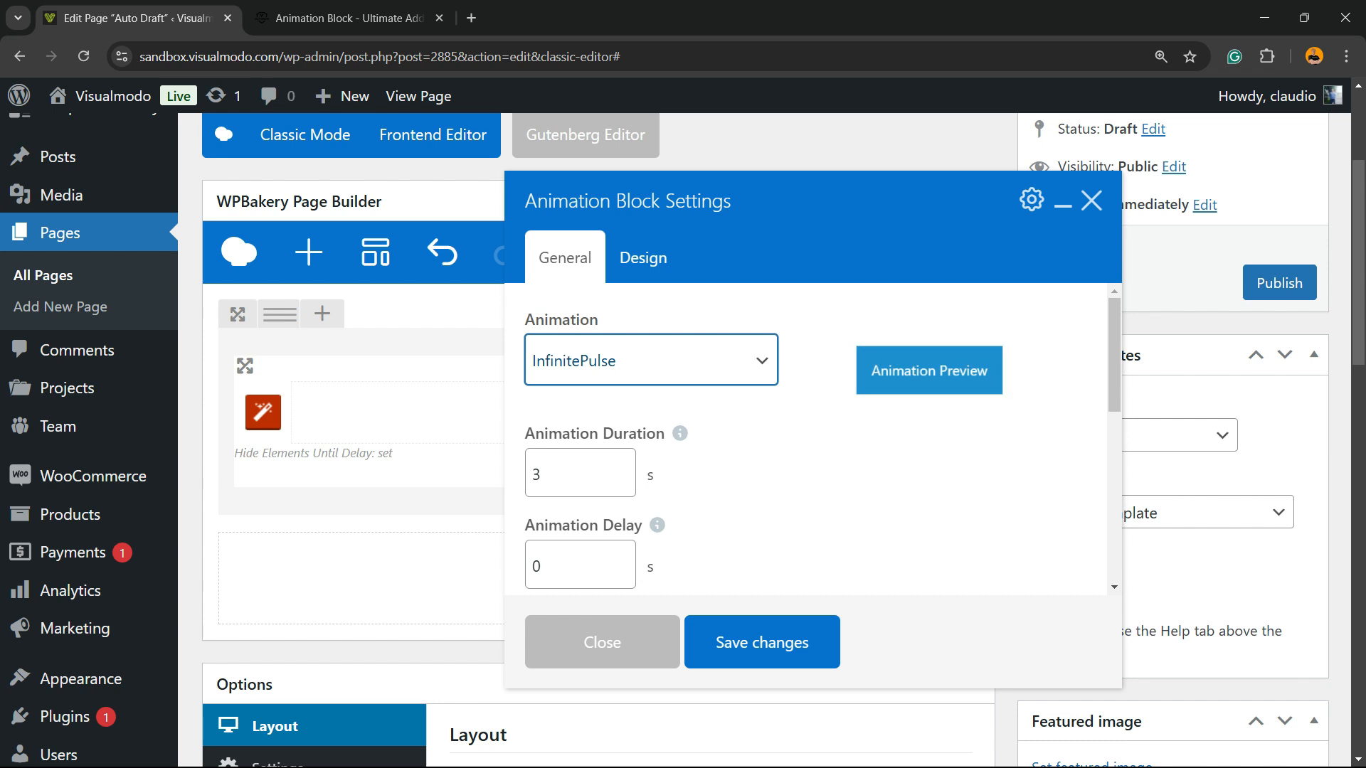
# Review the Animation Block's timing, viewport and design settings, and save its changes
pyautogui.scroll(-3, 811, 439)
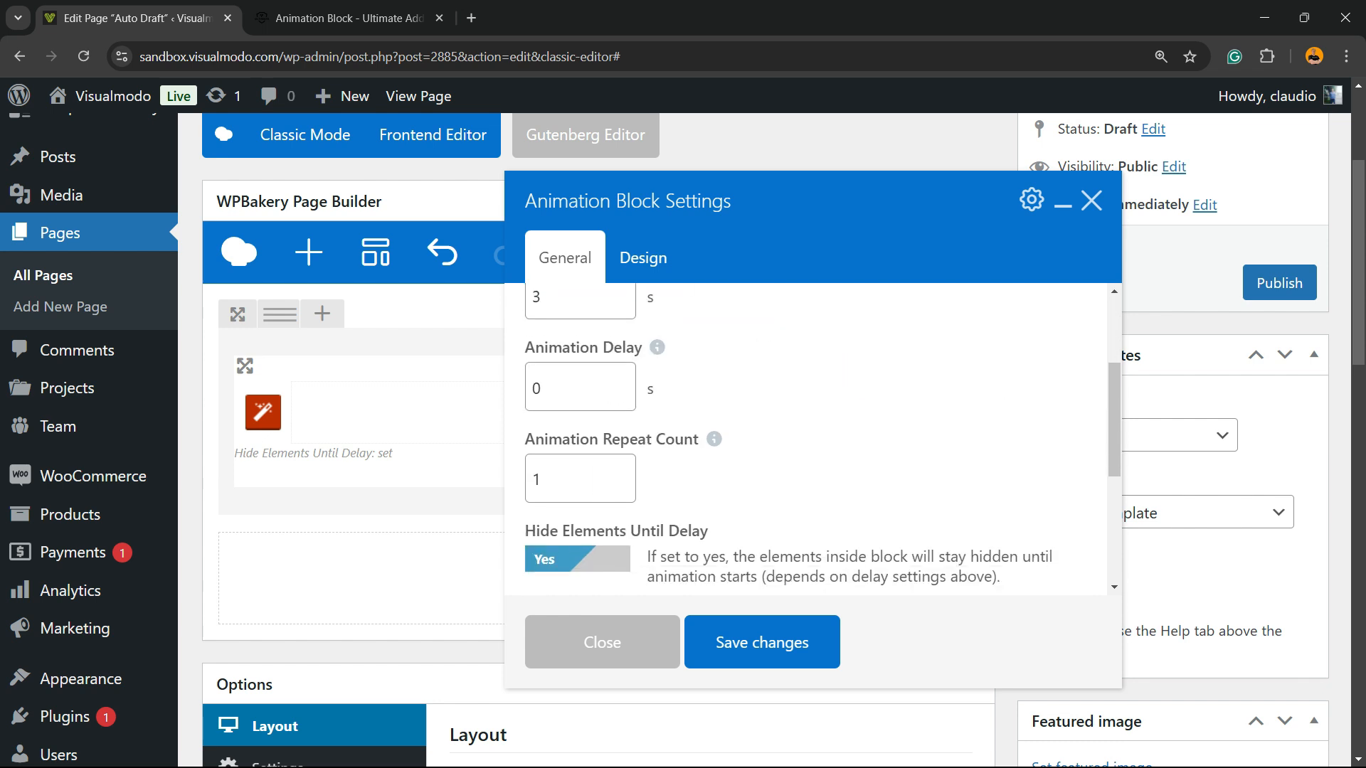
pyautogui.scroll(3, 580, 473)
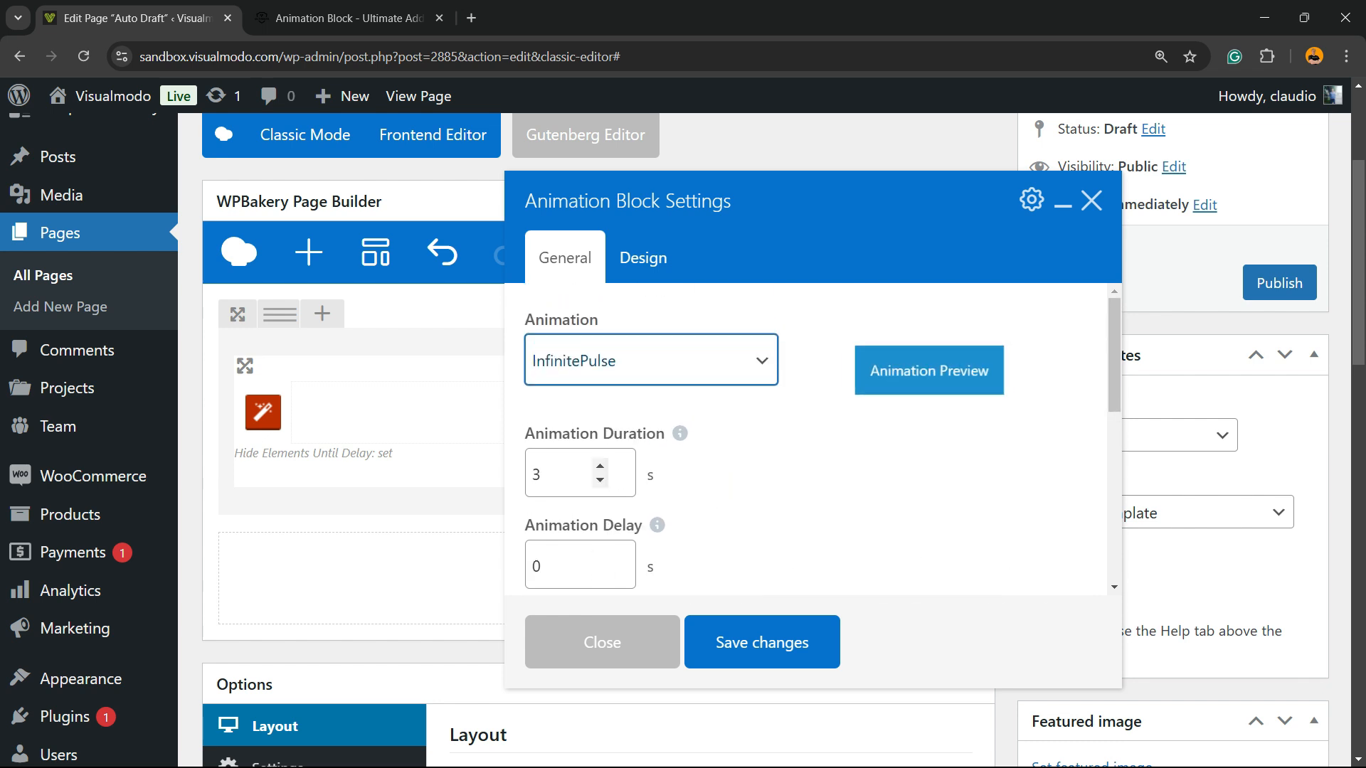
pyautogui.scroll(-3, 579, 473)
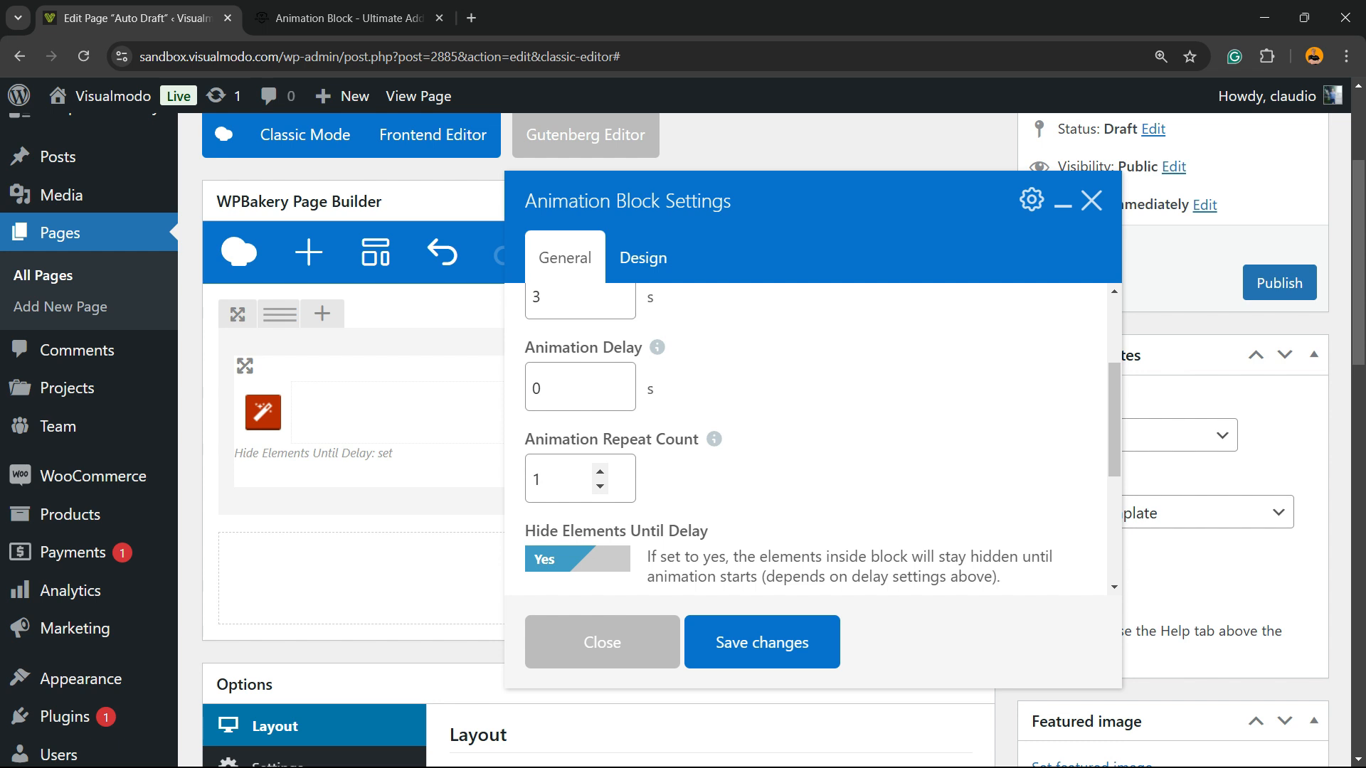
pyautogui.scroll(-3, 811, 439)
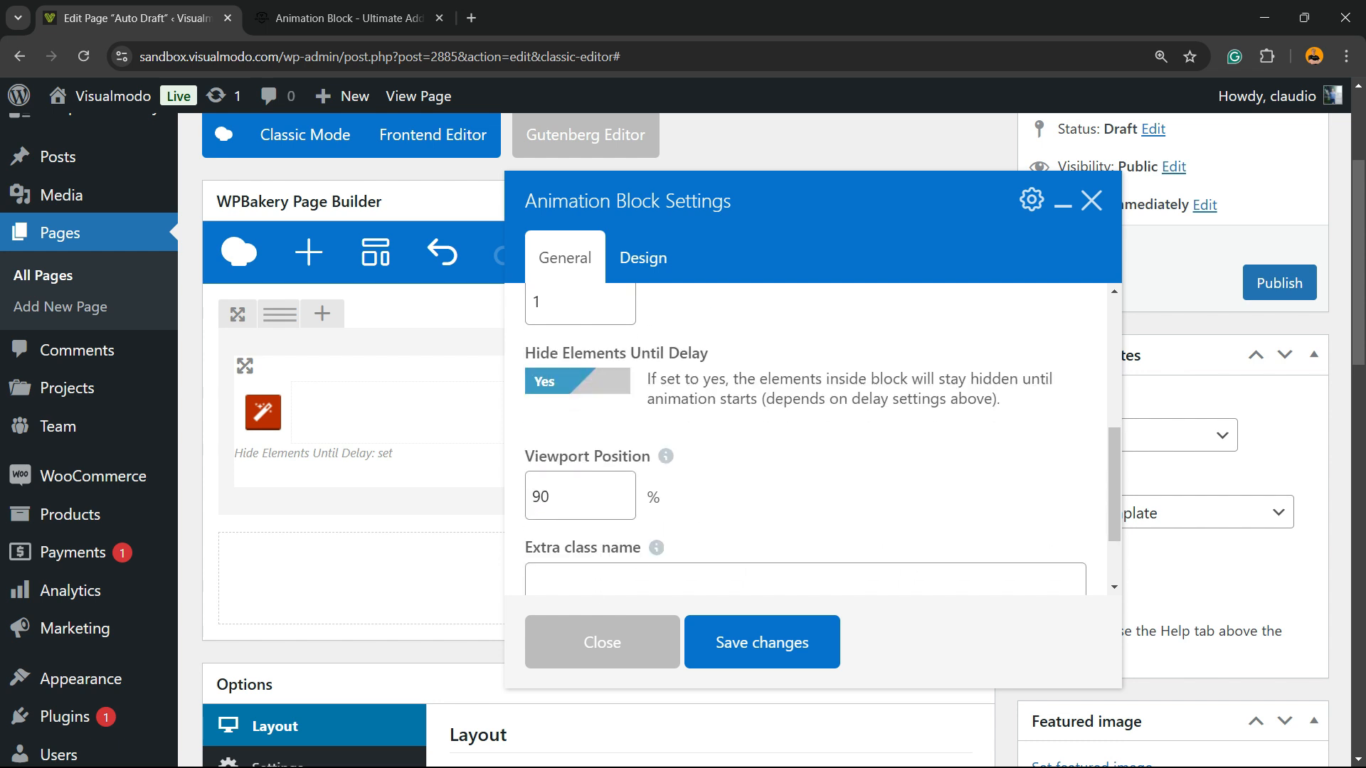
pyautogui.scroll(-2, 811, 439)
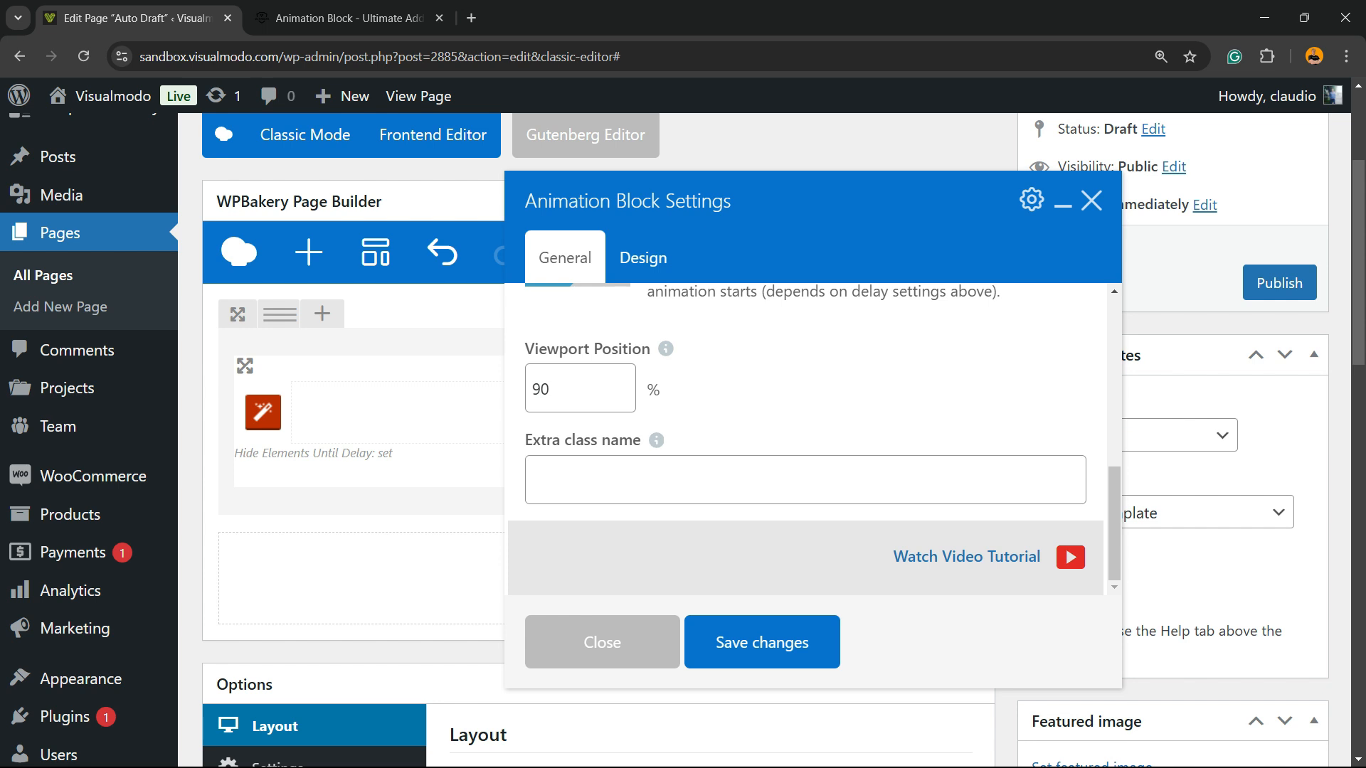
pyautogui.click(643, 258)
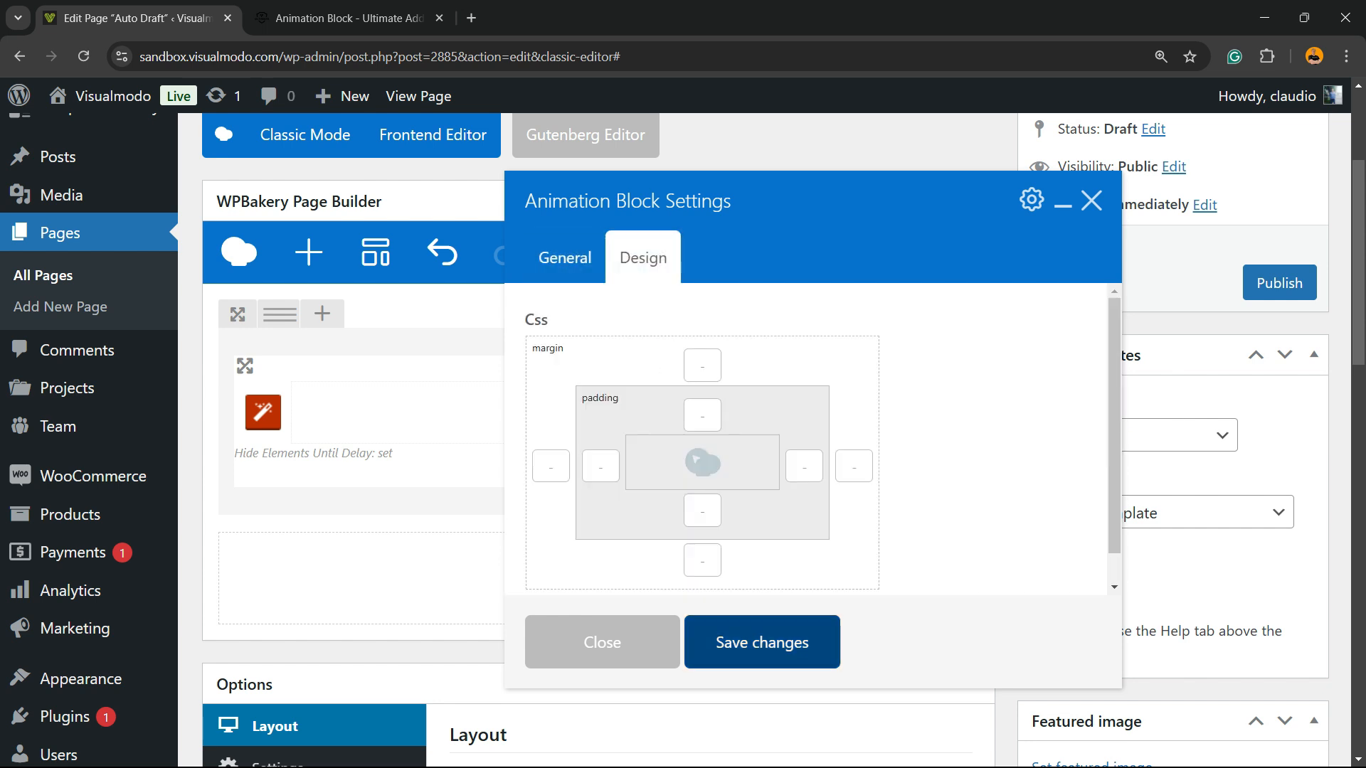
pyautogui.click(762, 643)
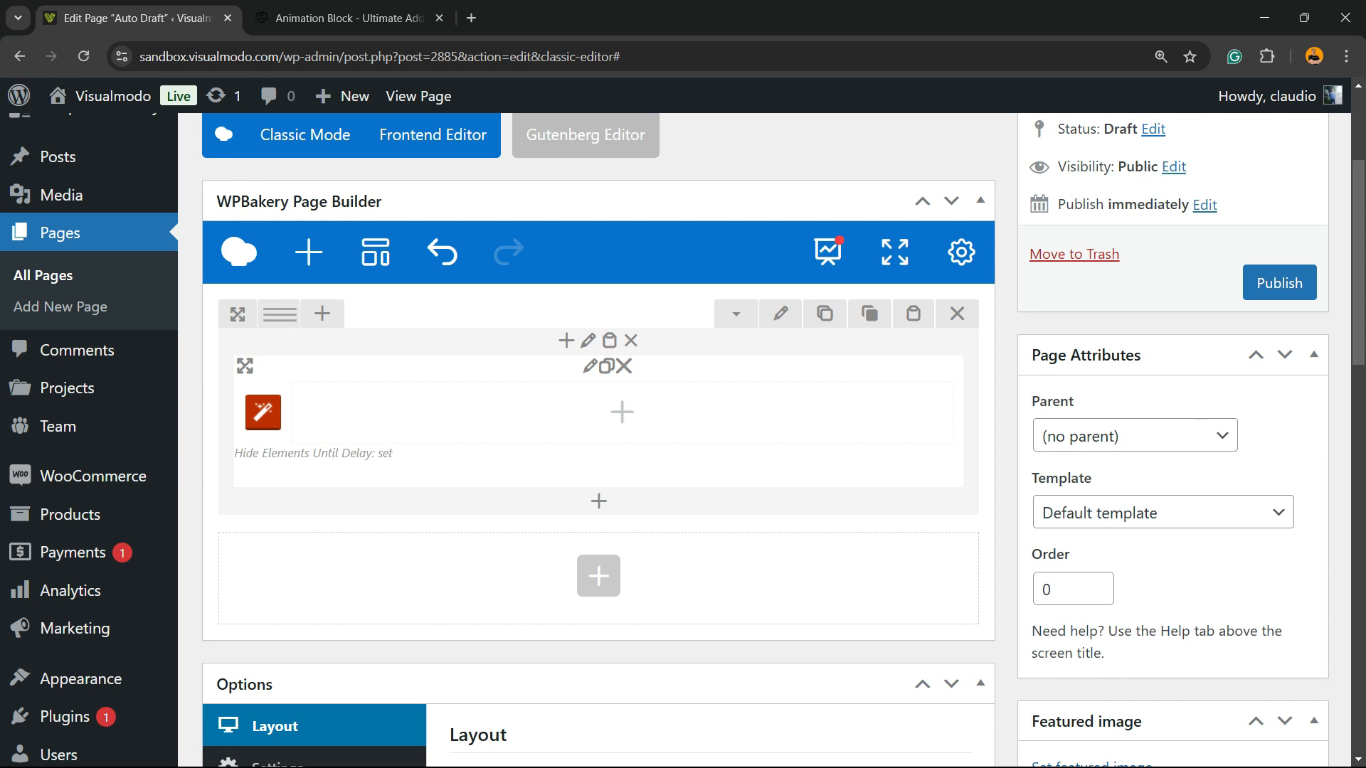
# Search the element library for "bu" and add a Button element inside the Animation Block
pyautogui.click(622, 412)
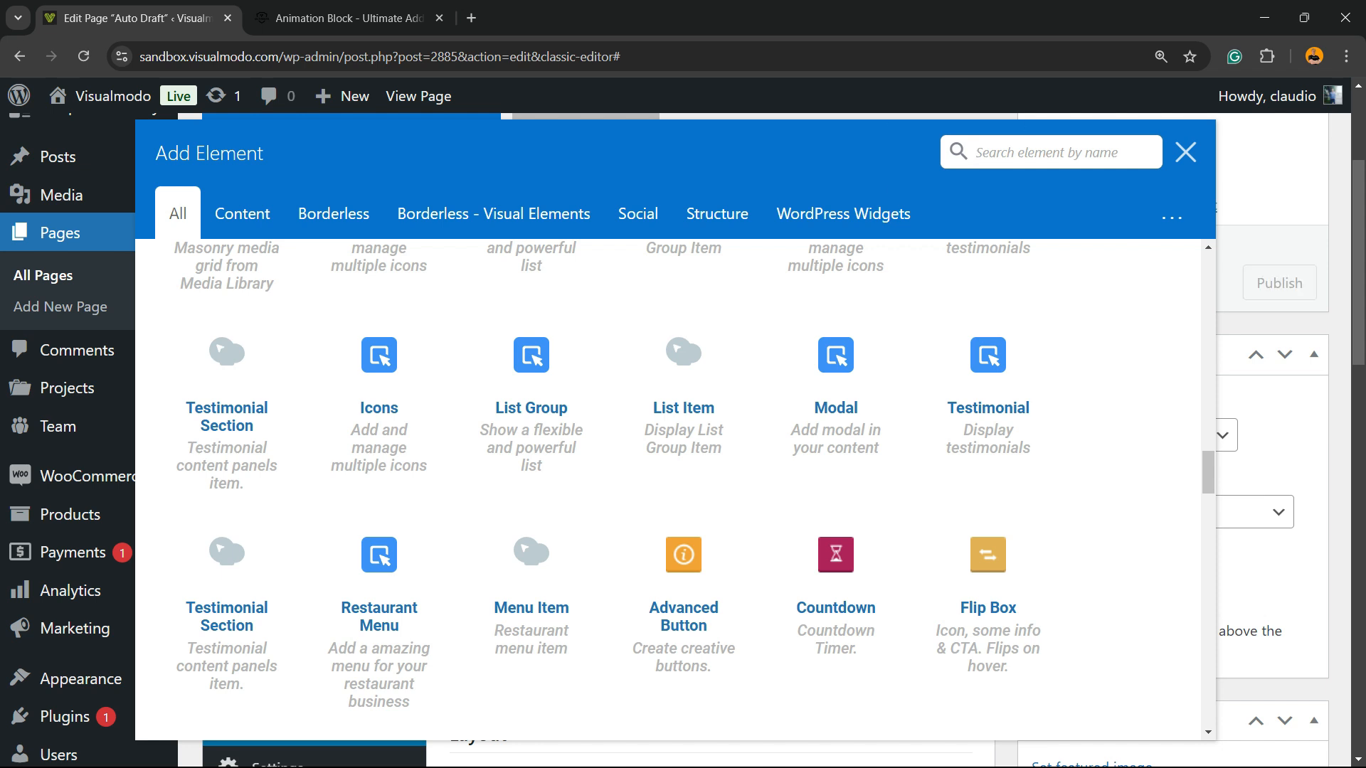
pyautogui.click(956, 151)
pyautogui.write('b')
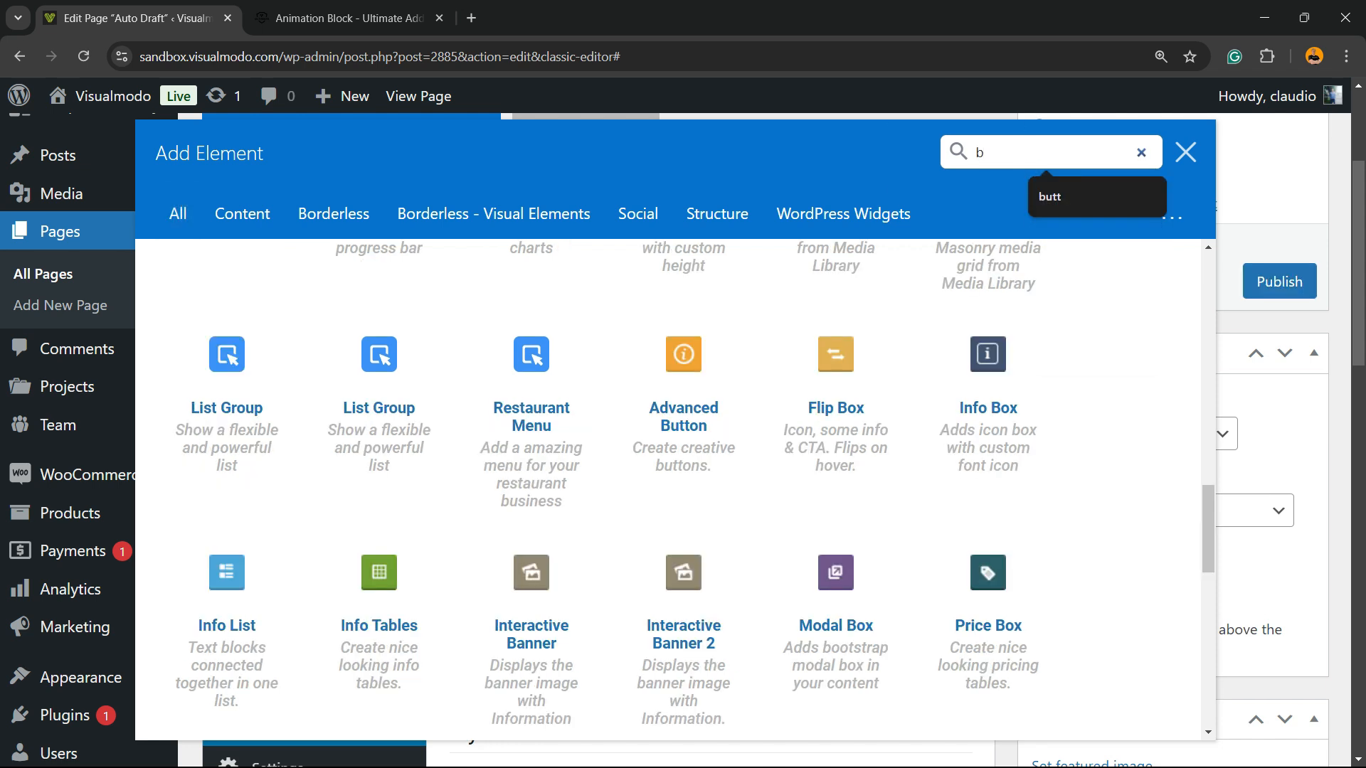
pyautogui.write('u')
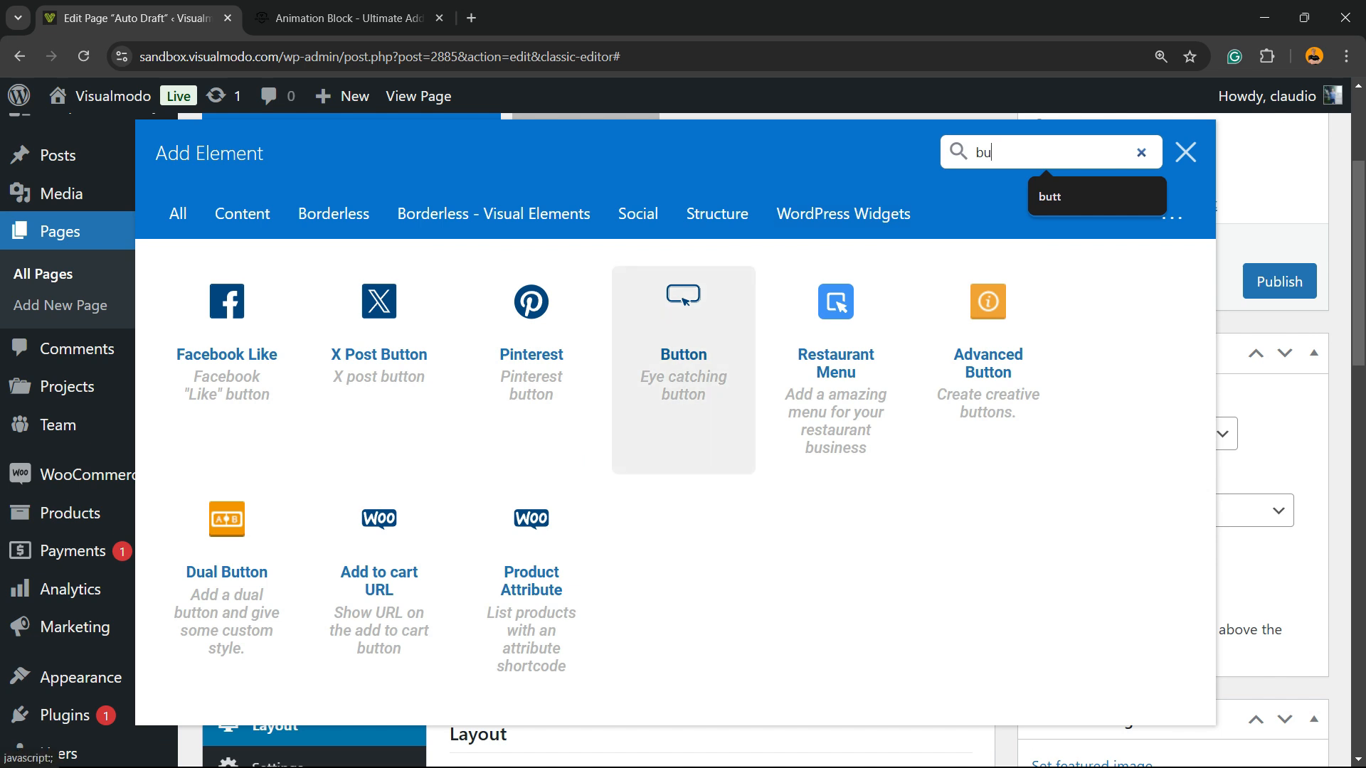
pyautogui.click(683, 334)
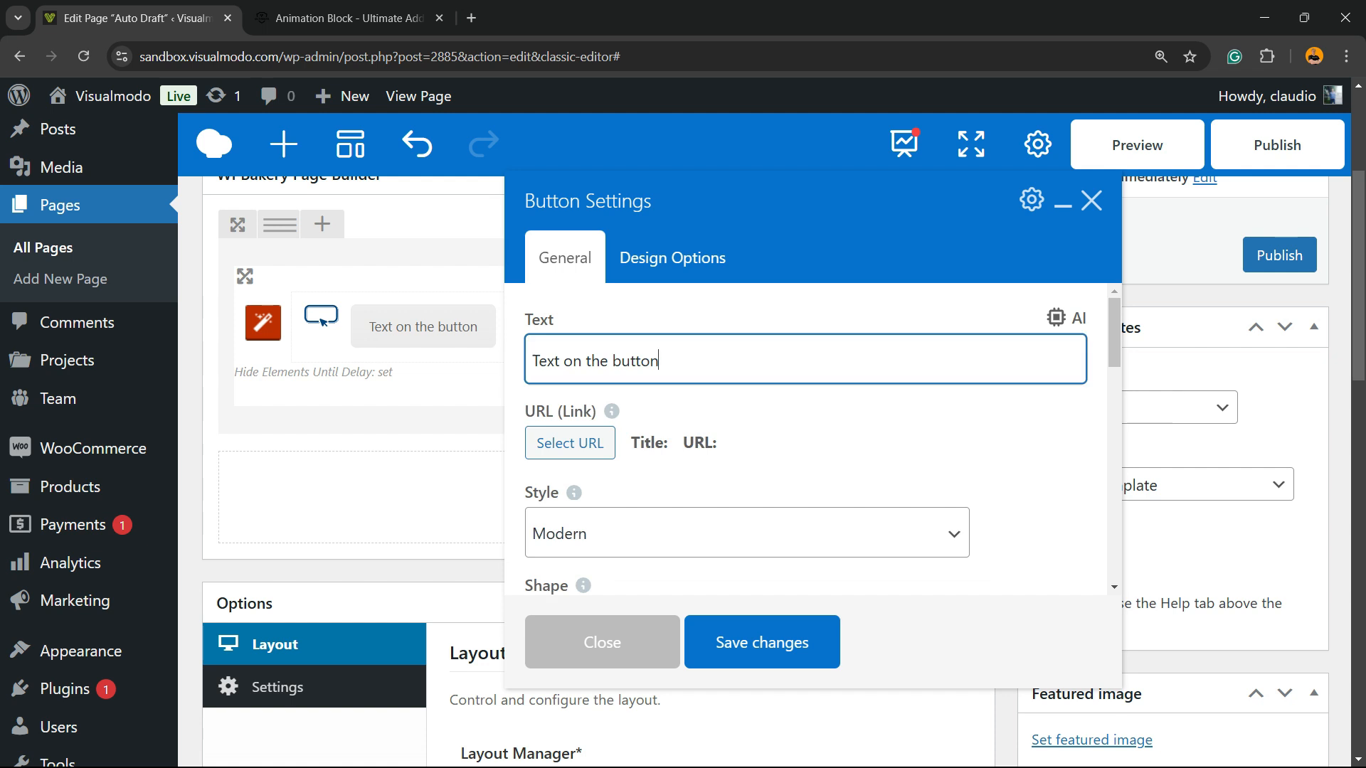
# Link the button to the existing Woo Ninja product
pyautogui.click(569, 442)
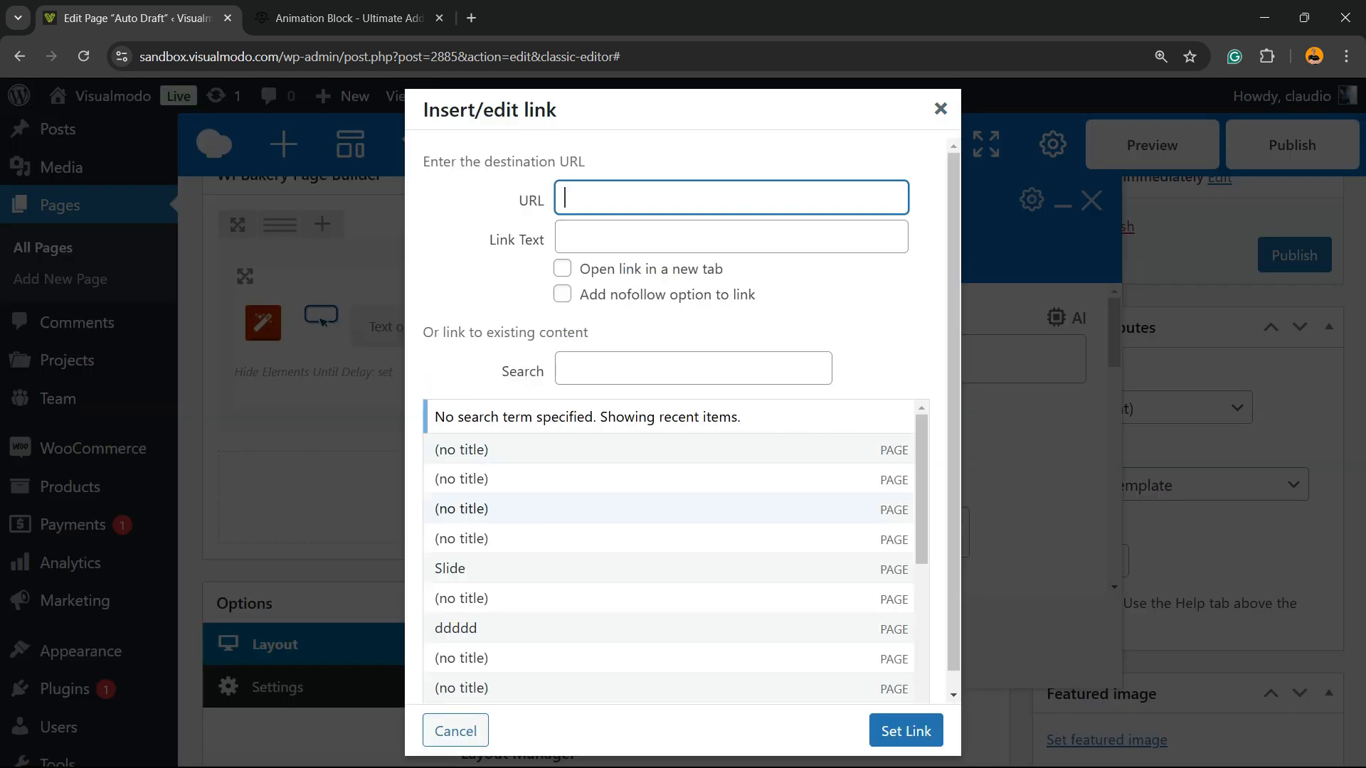
pyautogui.scroll(-5, 668, 508)
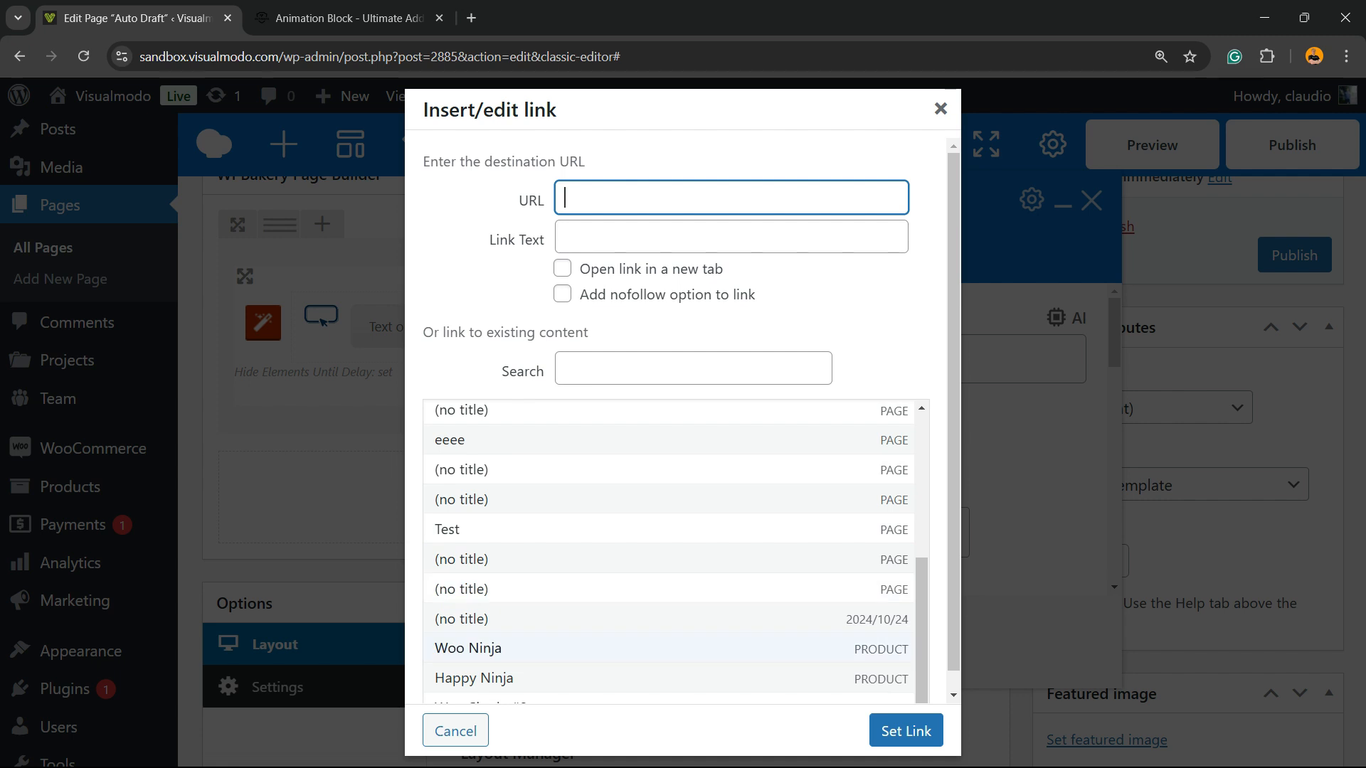
pyautogui.click(468, 647)
pyautogui.click(905, 730)
# Keep the button's Modern style and Rounded shape, and set its color to Classic Red and size to Large
pyautogui.moveTo(574, 512)
pyautogui.scroll(-3, 574, 513)
pyautogui.click(662, 384)
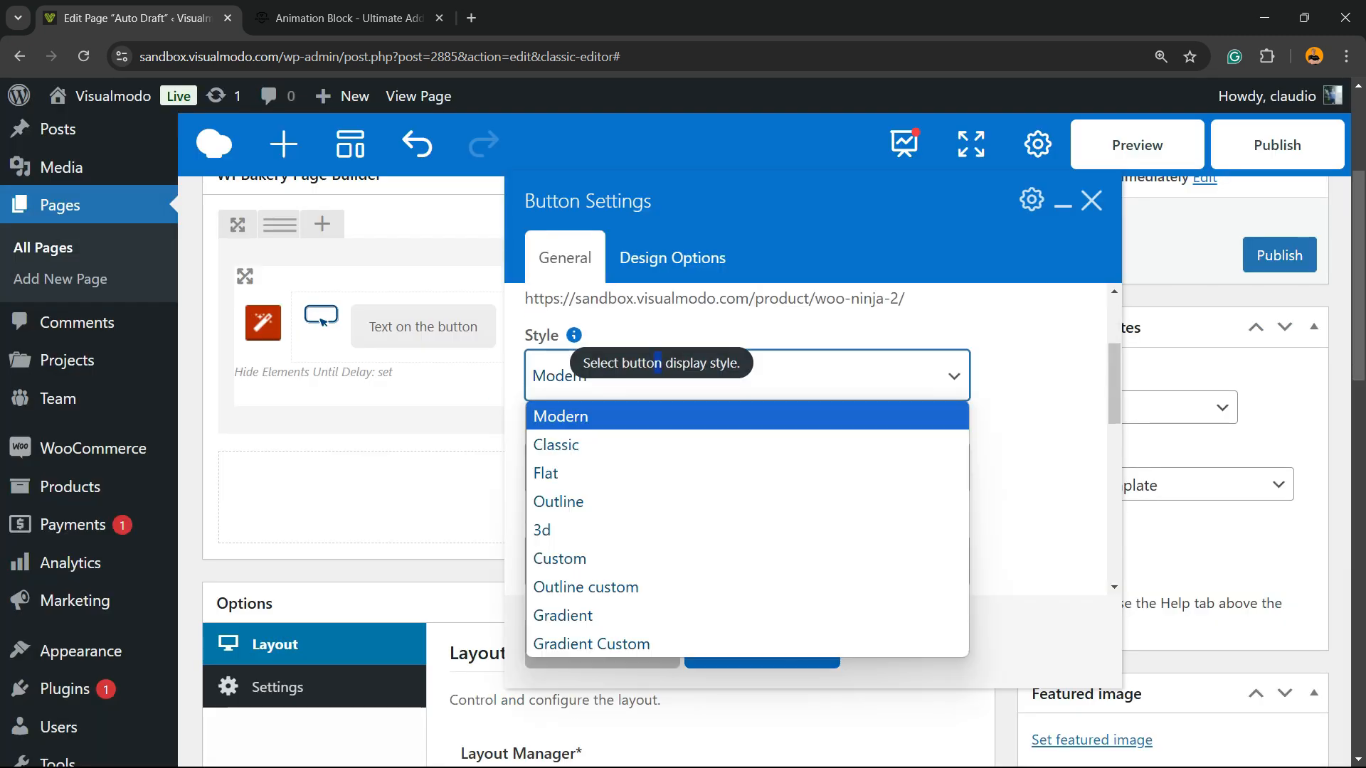
pyautogui.click(661, 384)
pyautogui.click(662, 470)
pyautogui.click(662, 470)
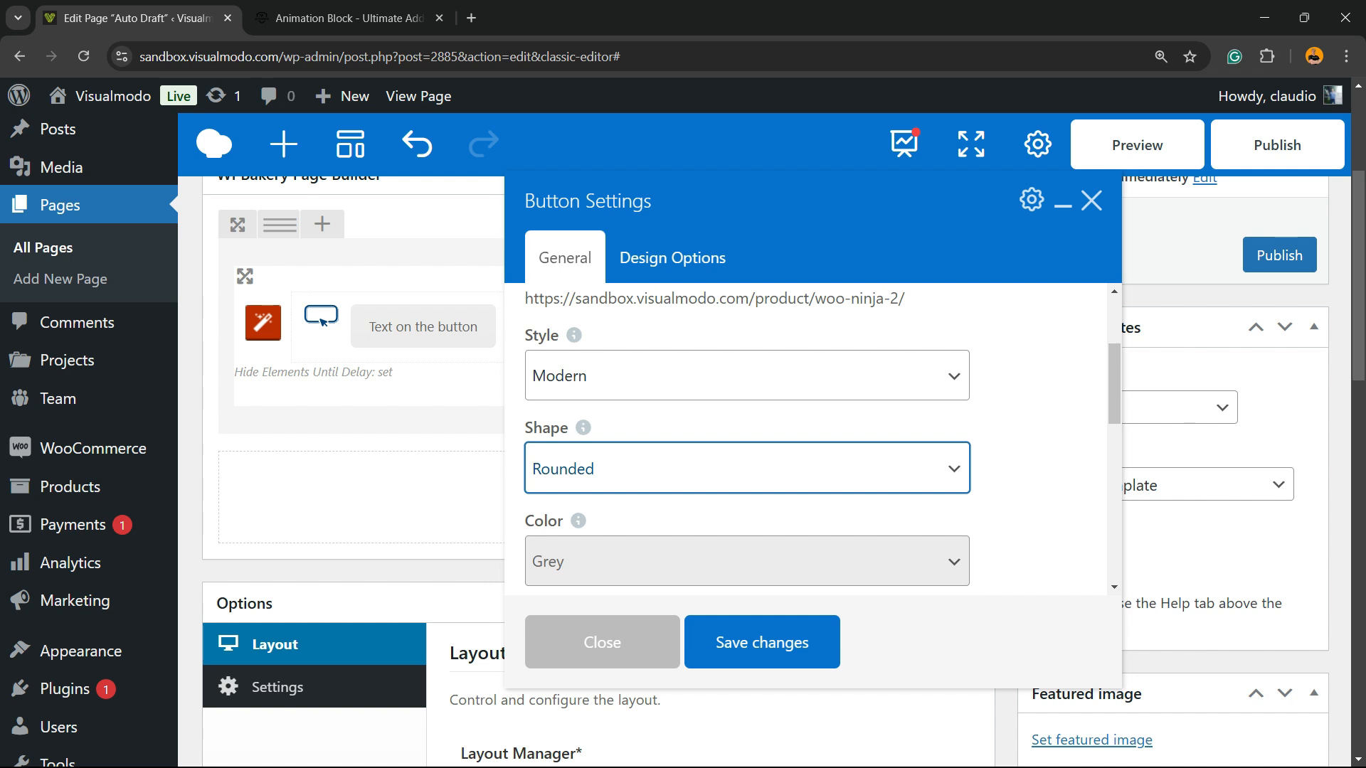
pyautogui.scroll(-3, 747, 441)
pyautogui.click(662, 384)
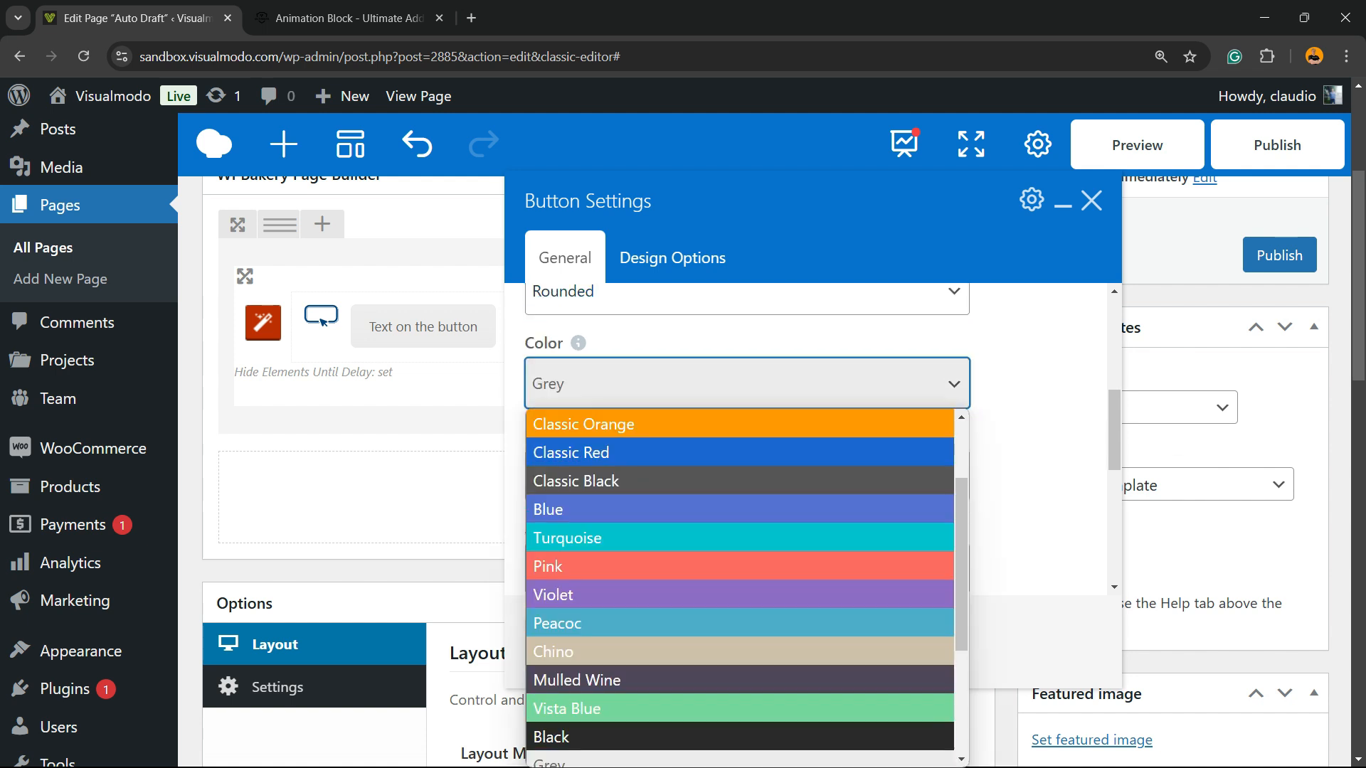
pyautogui.click(662, 452)
pyautogui.click(662, 477)
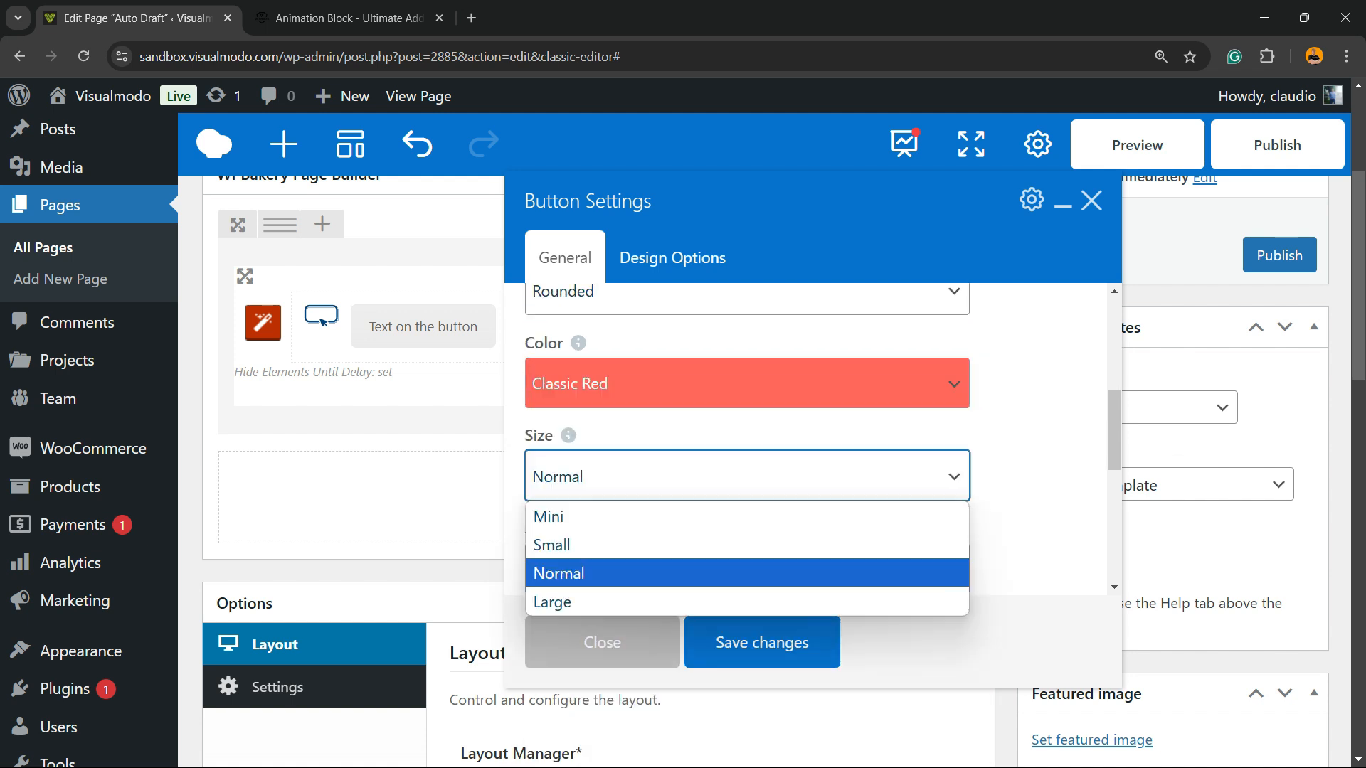
pyautogui.click(662, 602)
pyautogui.scroll(-3, 811, 438)
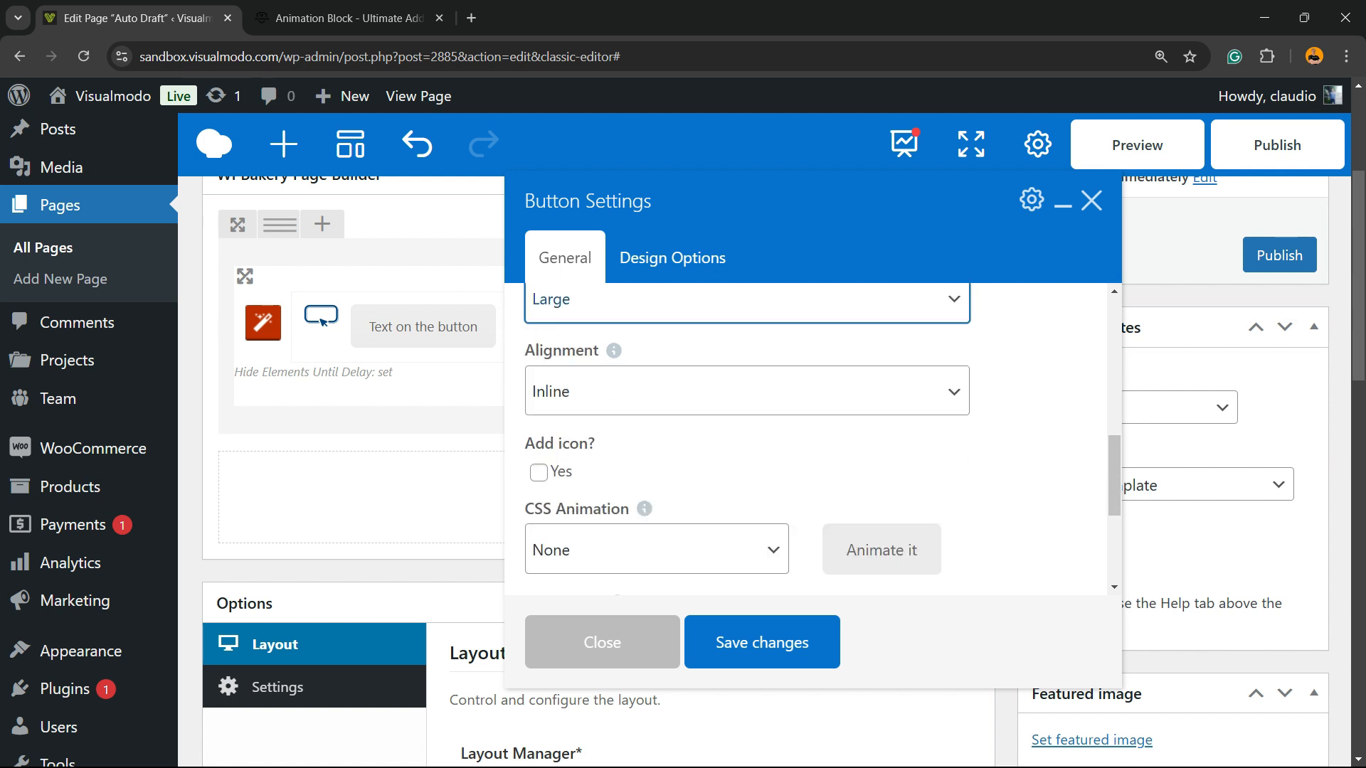
# Save the button's settings
pyautogui.click(762, 642)
pyautogui.scroll(3, 719, 441)
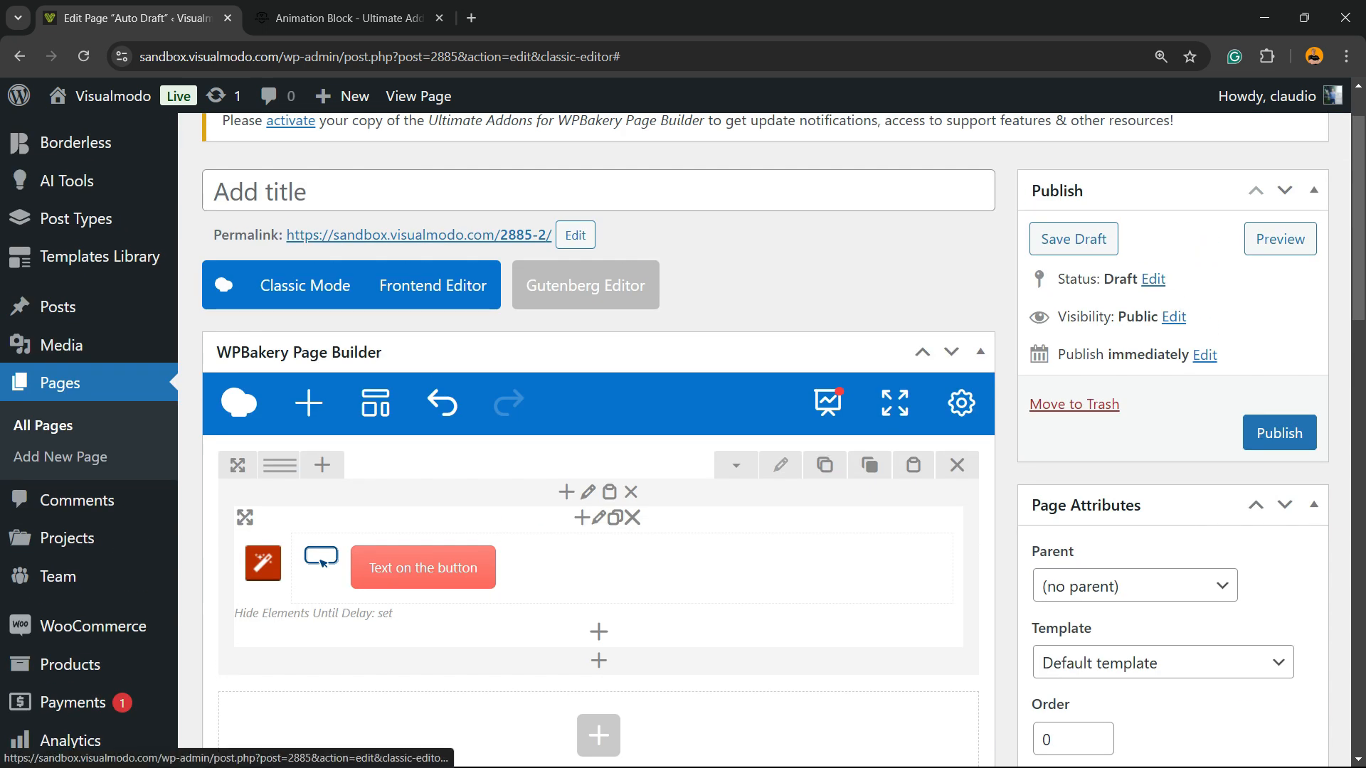
# In the row's design options, enter 22 for two spacing values of the CSS box and save the row settings
pyautogui.click(780, 465)
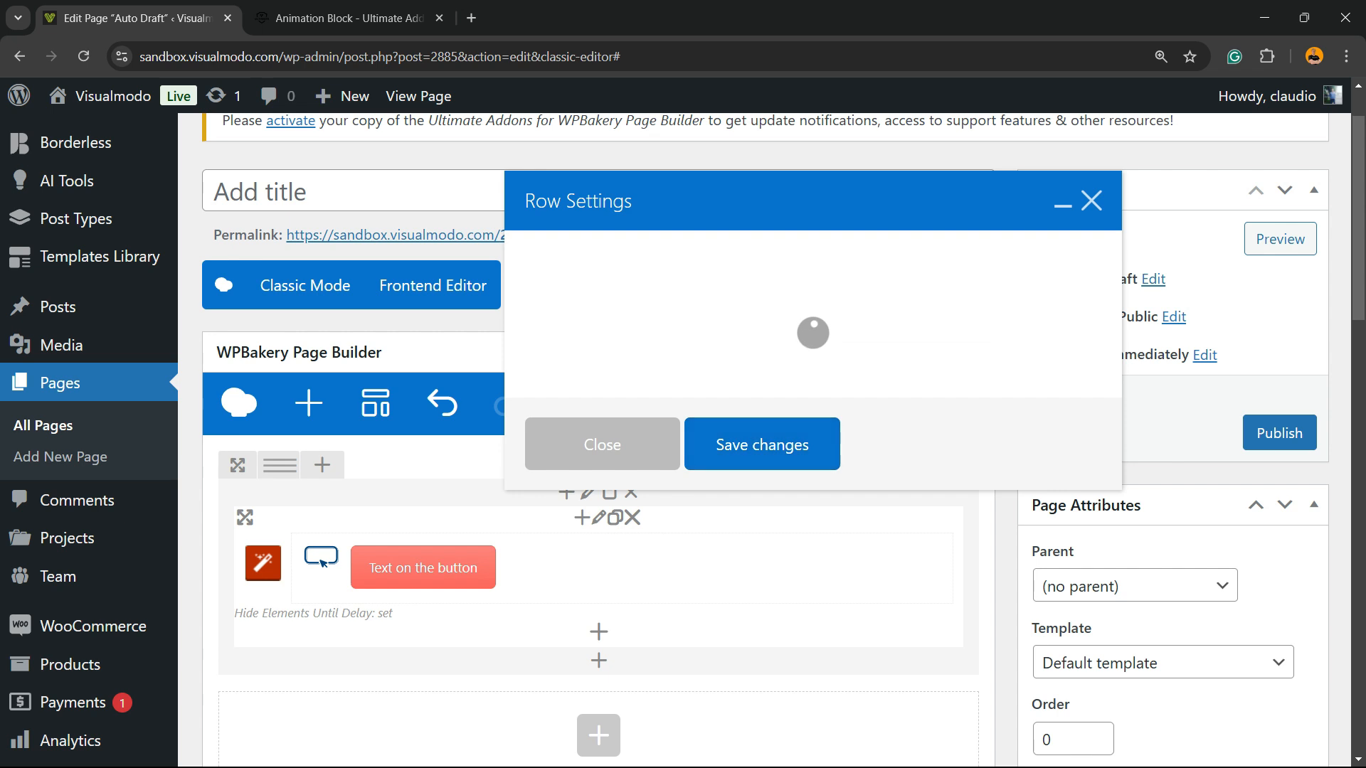
pyautogui.click(672, 257)
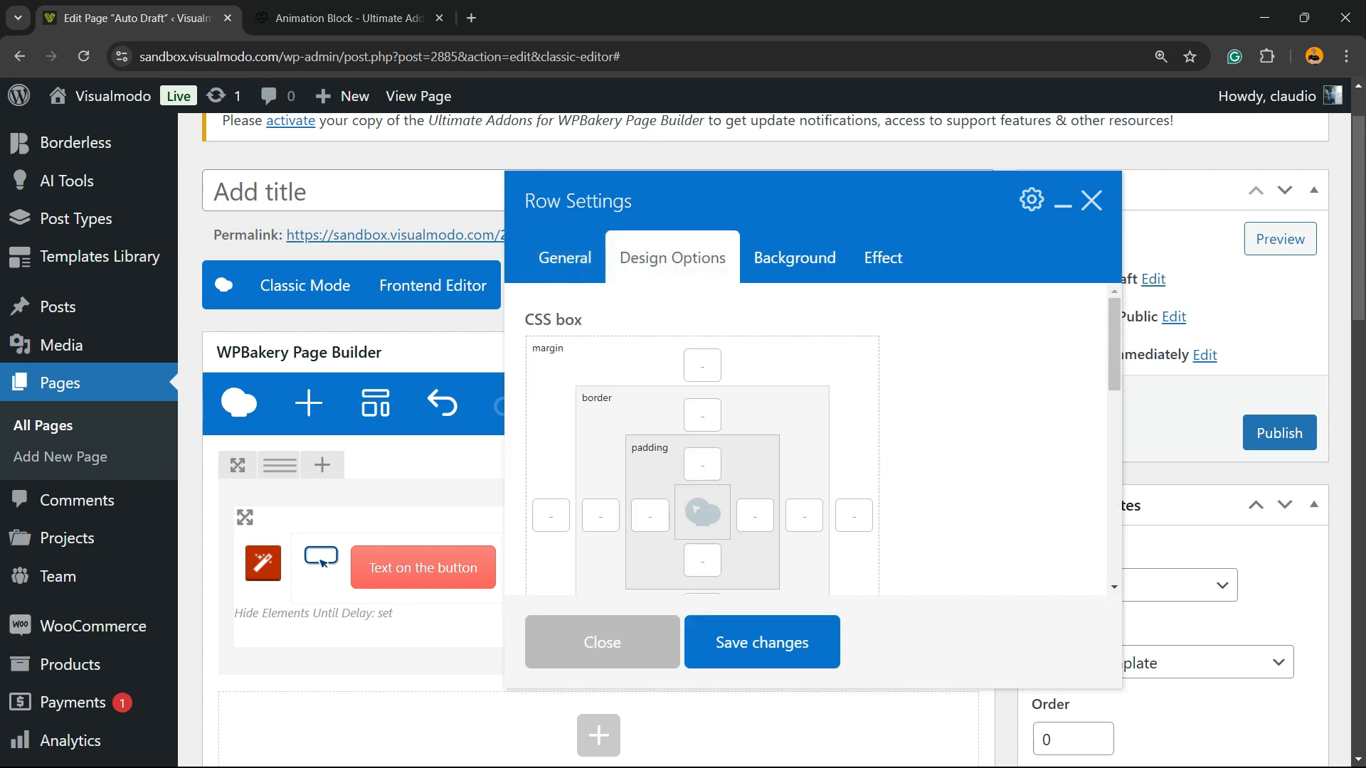
pyautogui.scroll(-4, 694, 508)
pyautogui.hotkey('ctrl', '-')
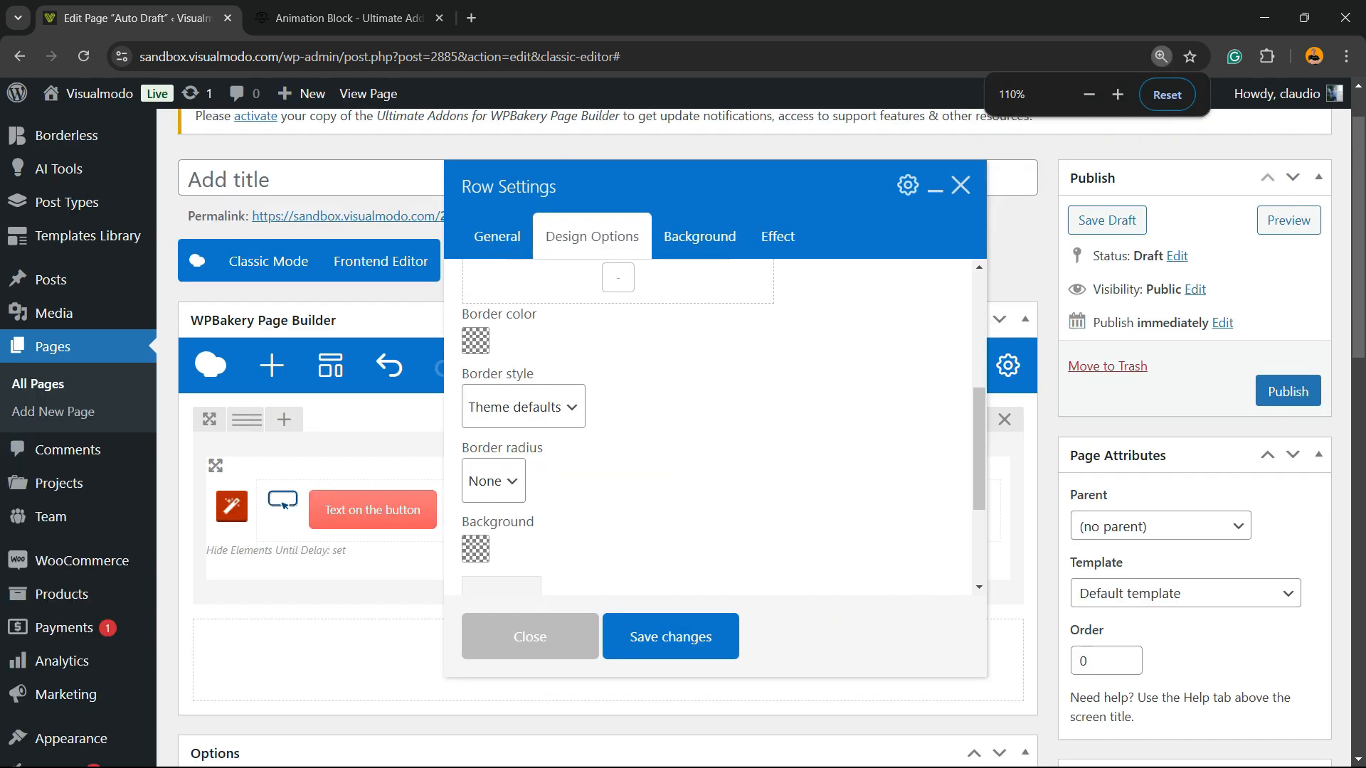
pyautogui.scroll(4, 661, 427)
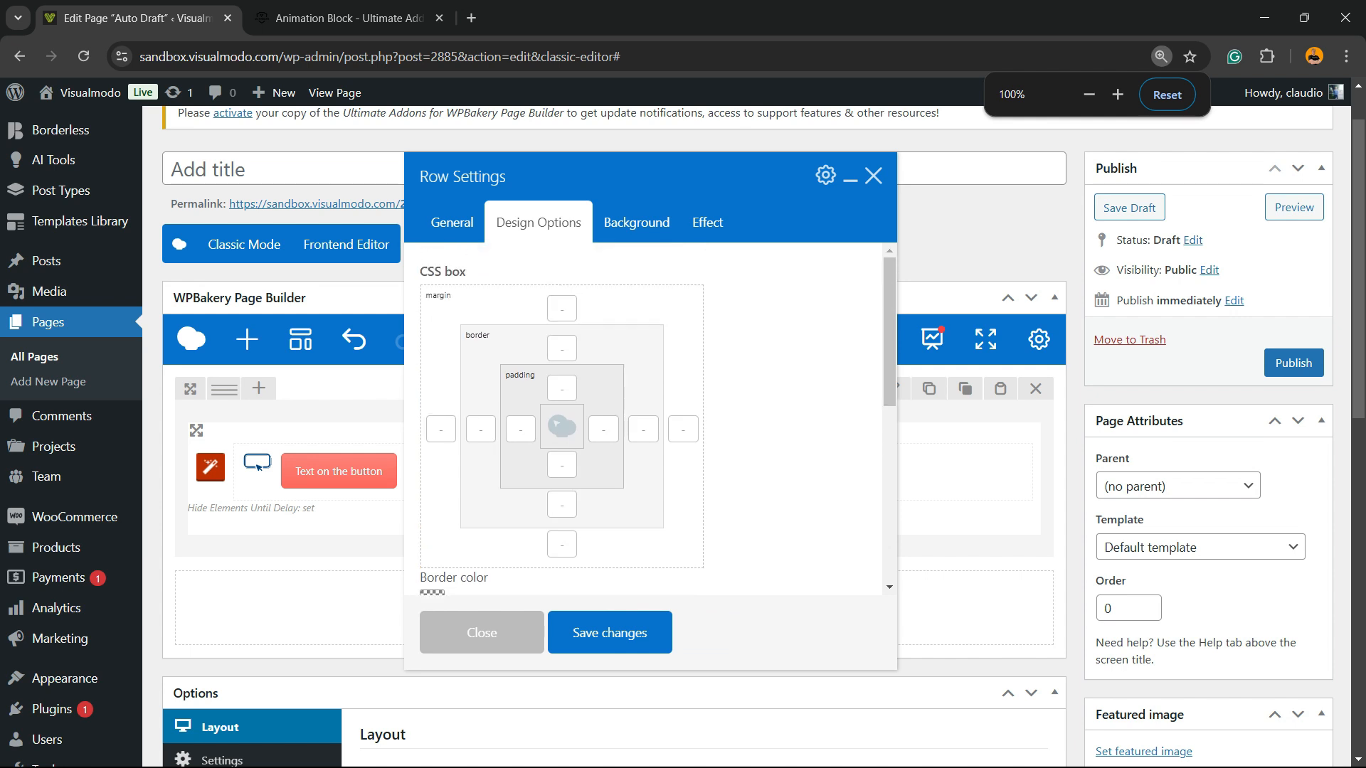
pyautogui.scroll(-7, 661, 427)
pyautogui.scroll(5, 661, 427)
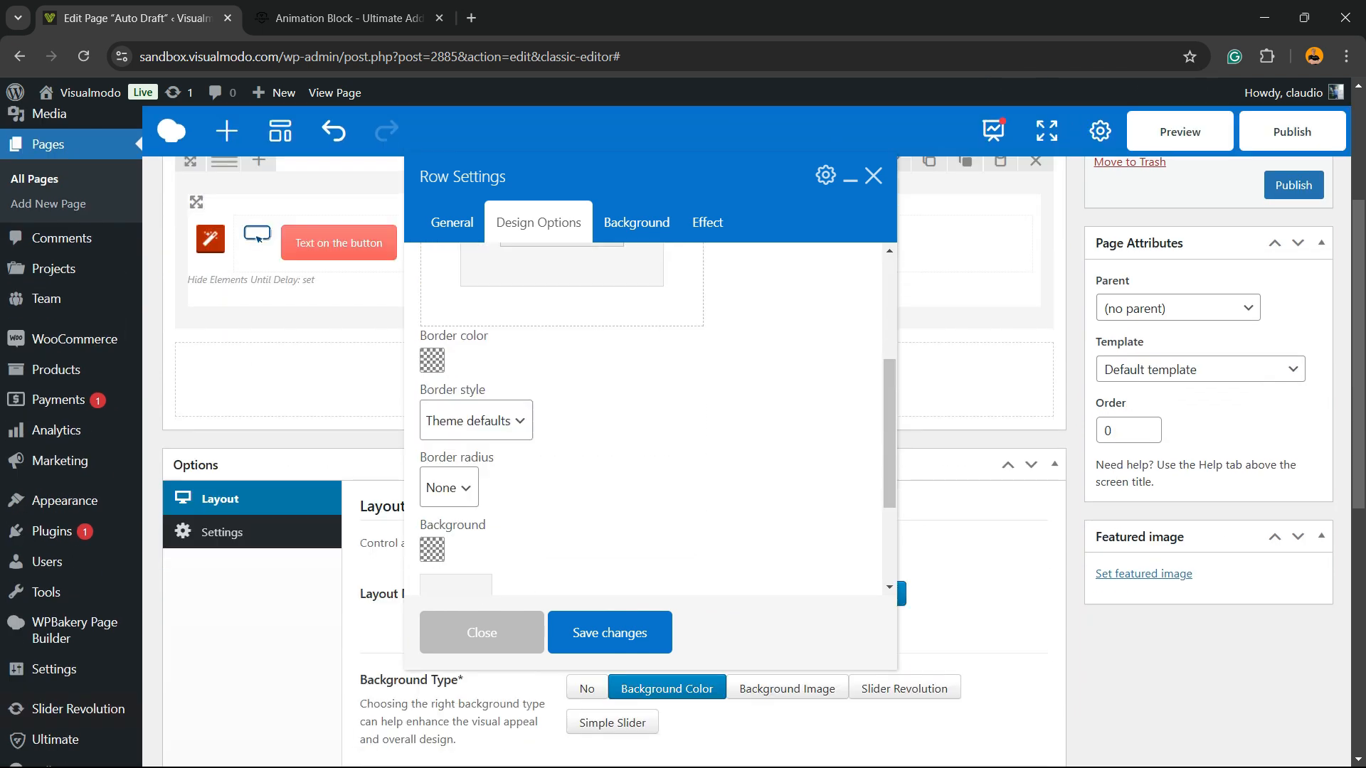
pyautogui.click(521, 396)
pyautogui.write('22')
pyautogui.click(481, 358)
pyautogui.write('22')
pyautogui.click(610, 632)
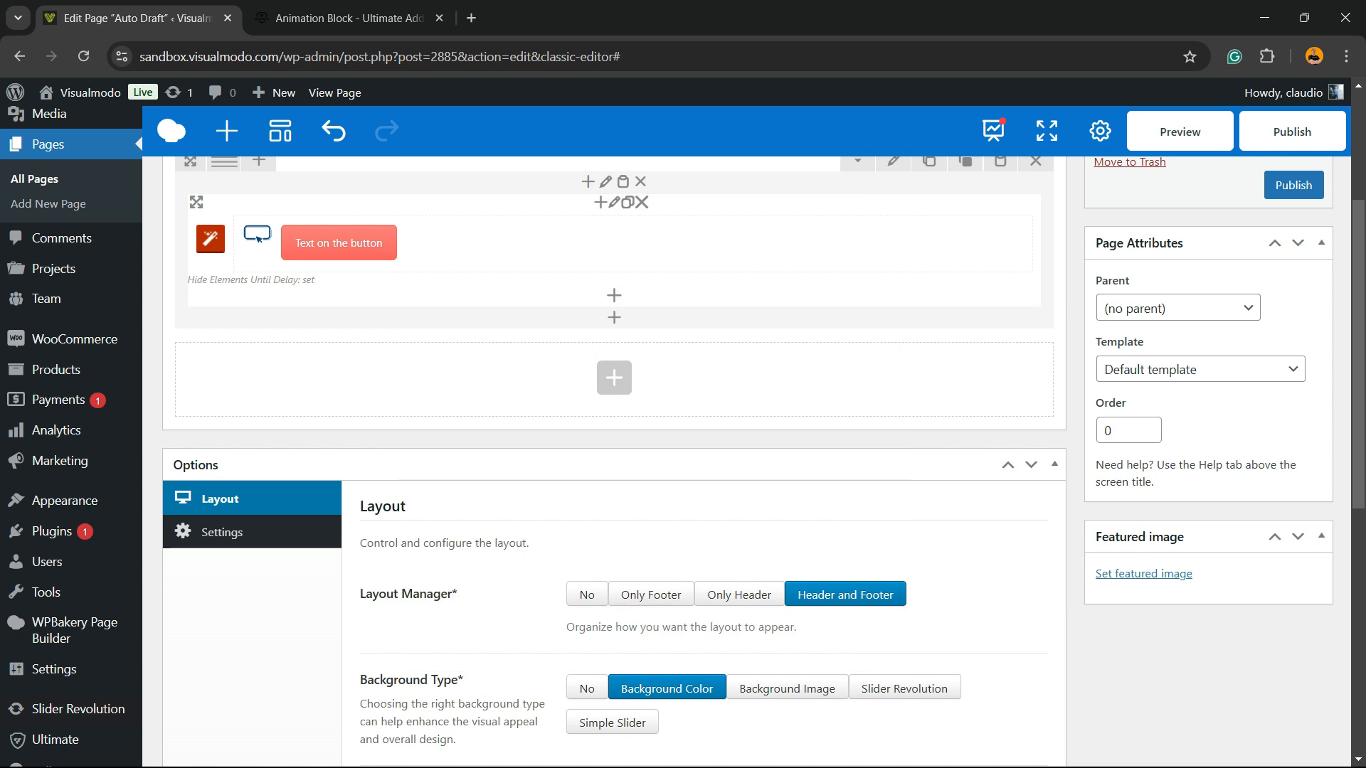
# Preview the draft page to check the animated button, and return to the page editor
pyautogui.scroll(3, 612, 426)
pyautogui.click(1293, 271)
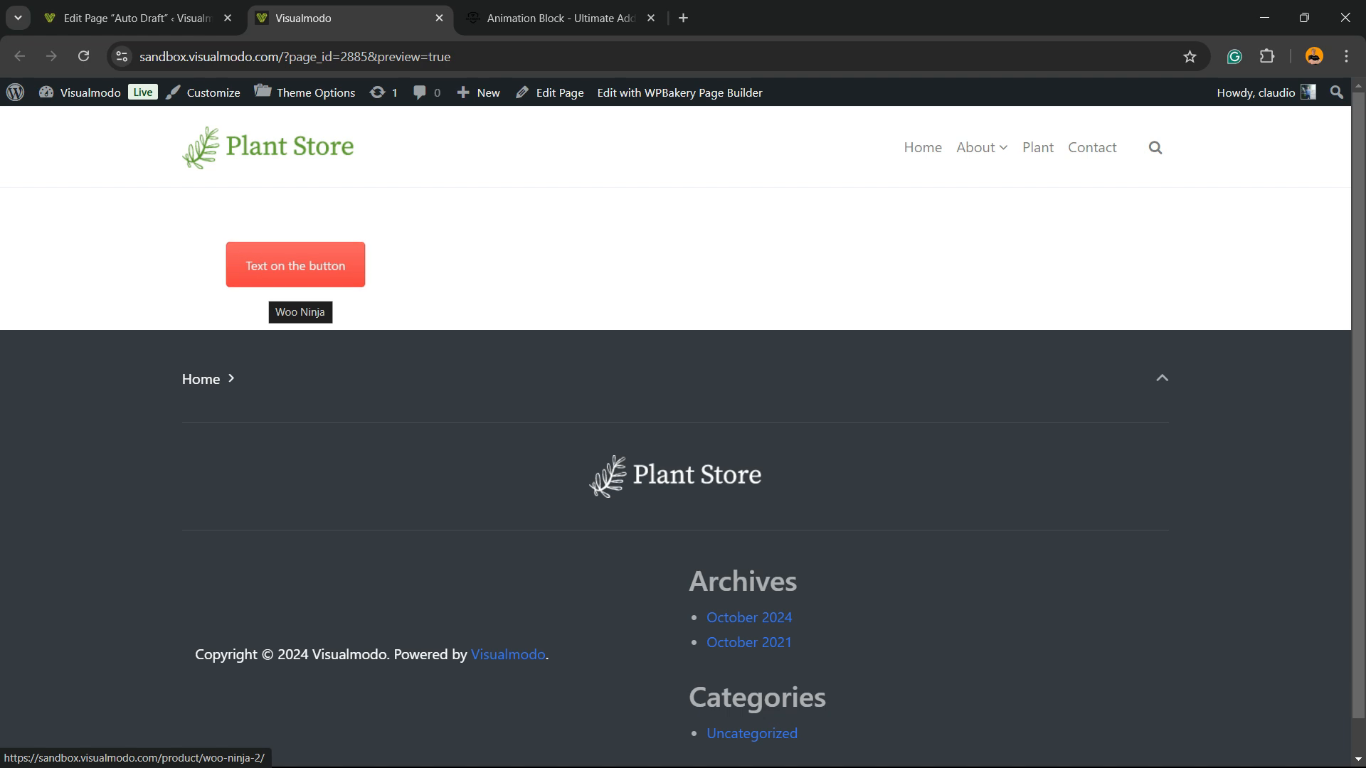
pyautogui.click(157, 19)
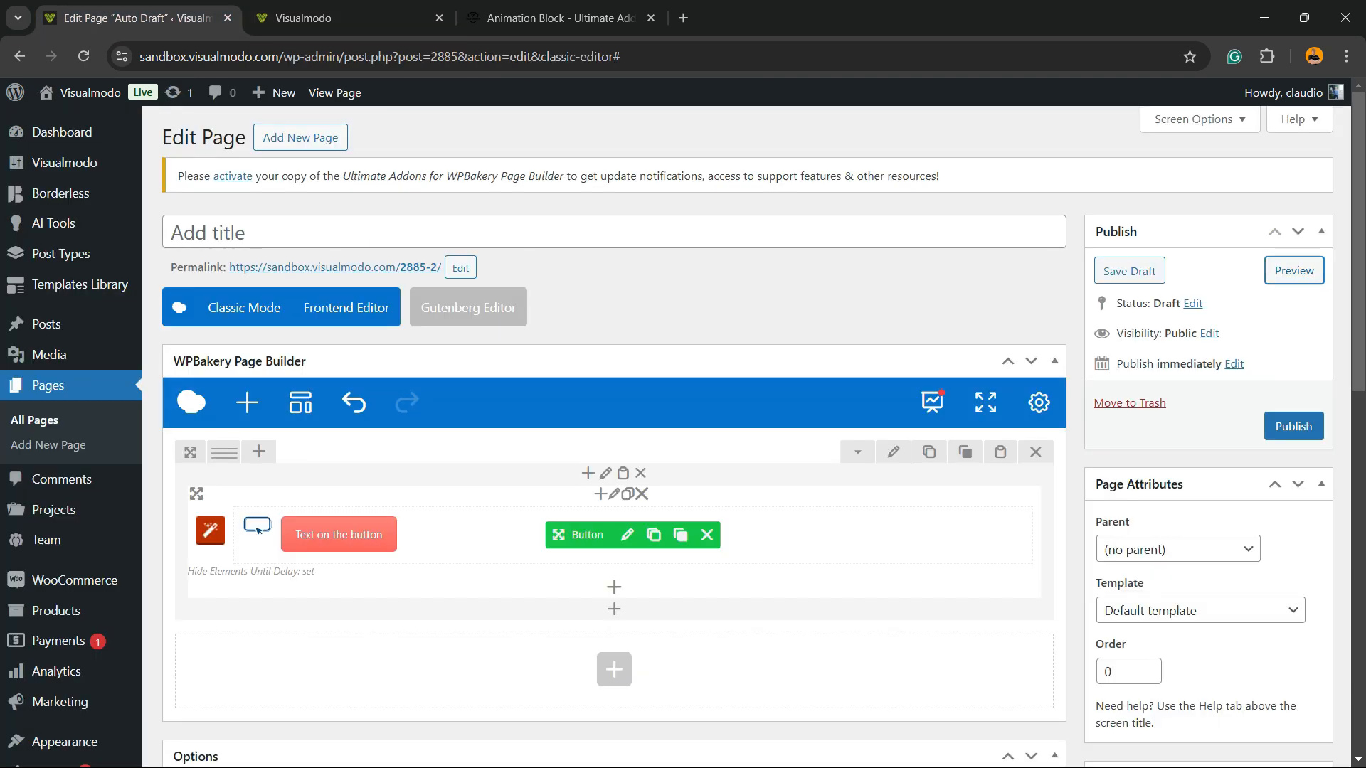
# Publish the page and open it in the Frontend Editor
pyautogui.click(1293, 426)
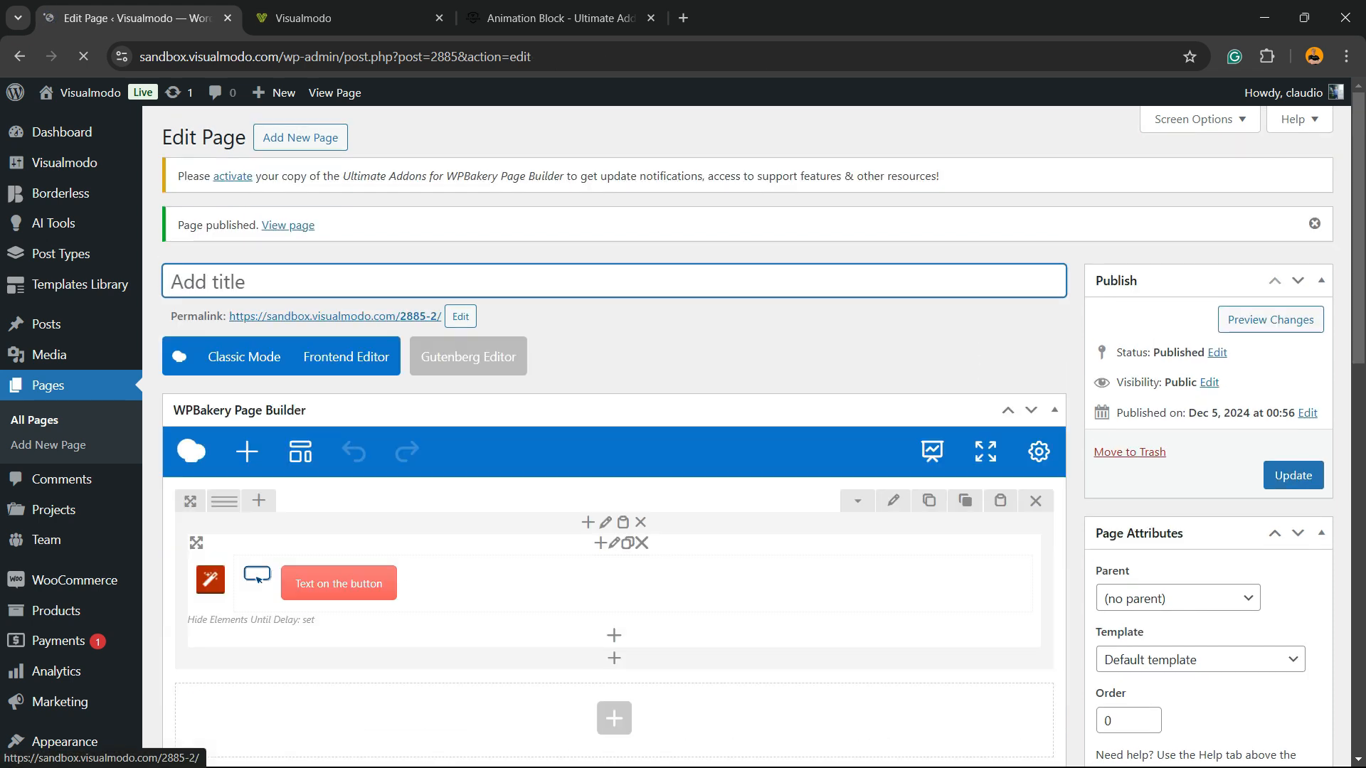
pyautogui.click(339, 355)
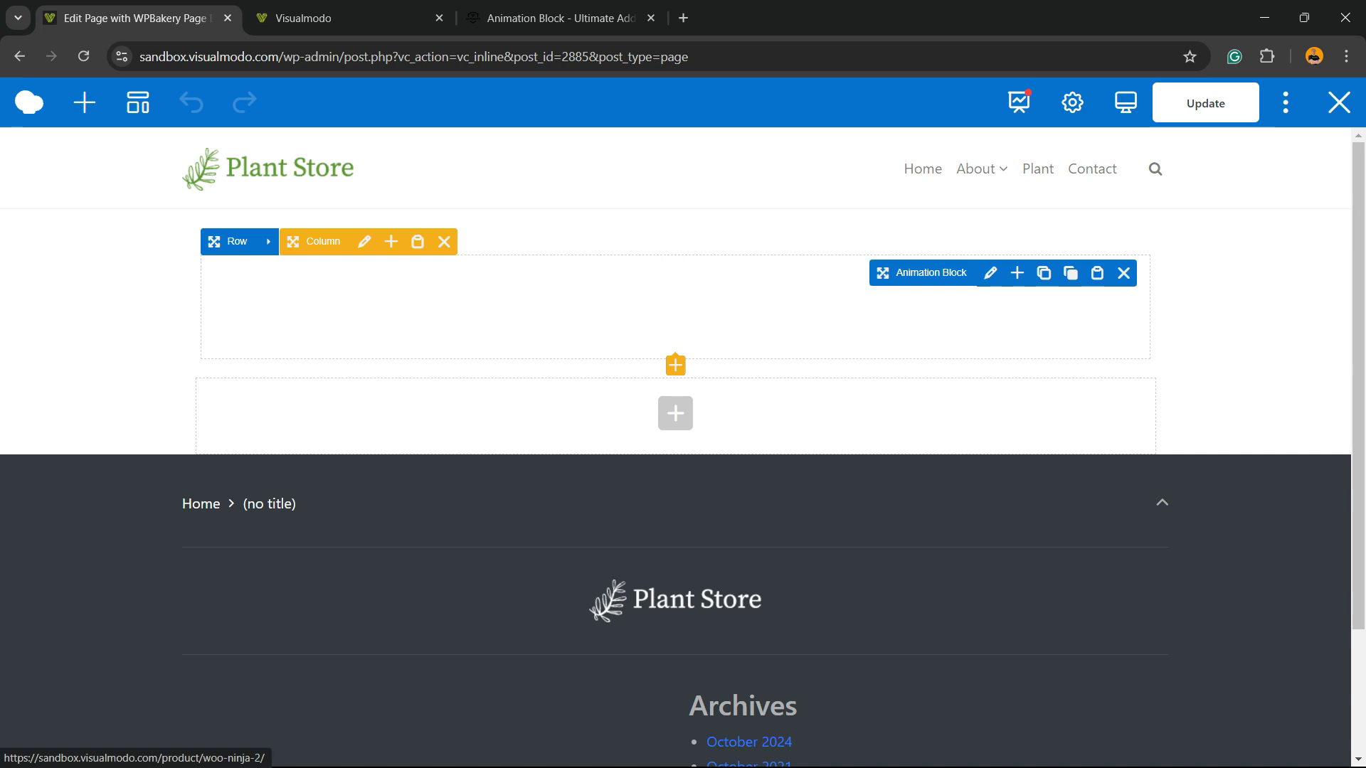
# Follow the button's link to the Woo Ninja product page and return to the Frontend Editor
pyautogui.click(1037, 170)
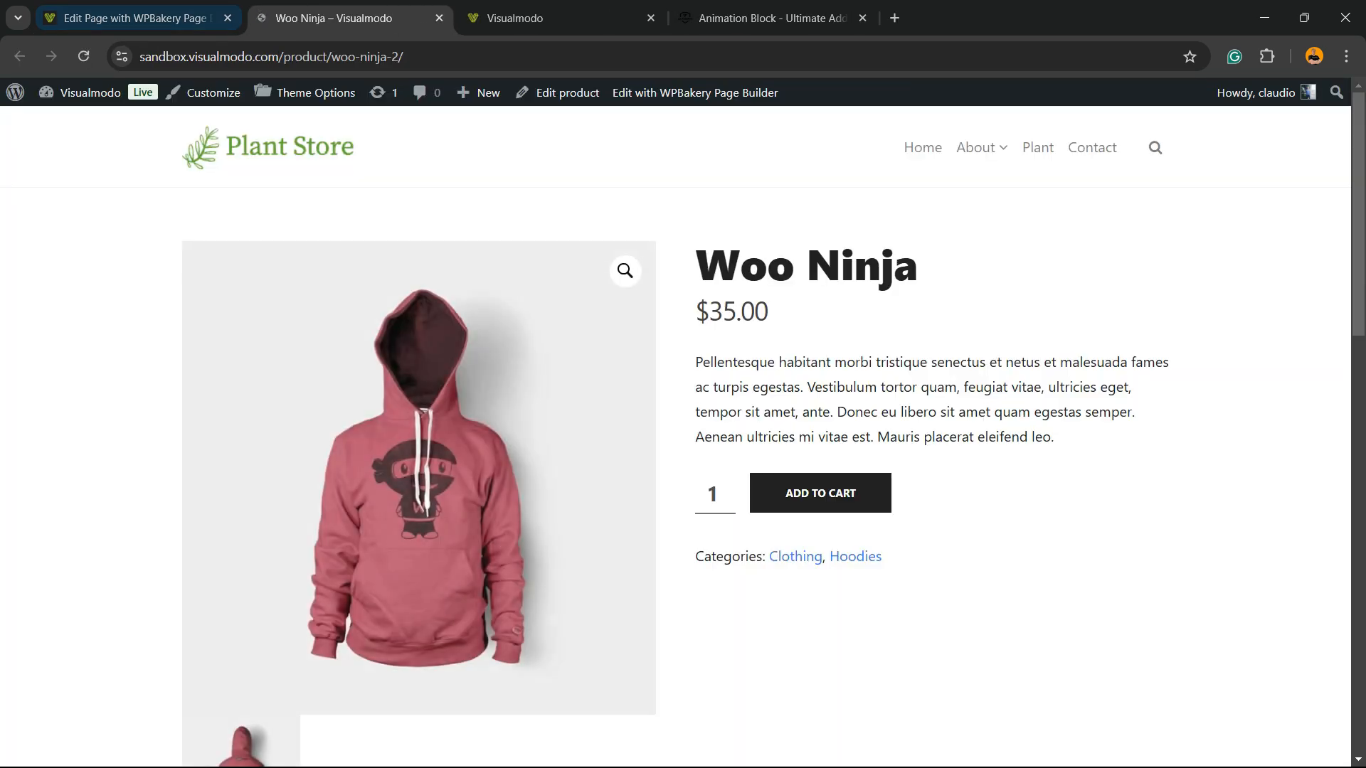
pyautogui.click(135, 19)
pyautogui.click(342, 19)
pyautogui.click(135, 19)
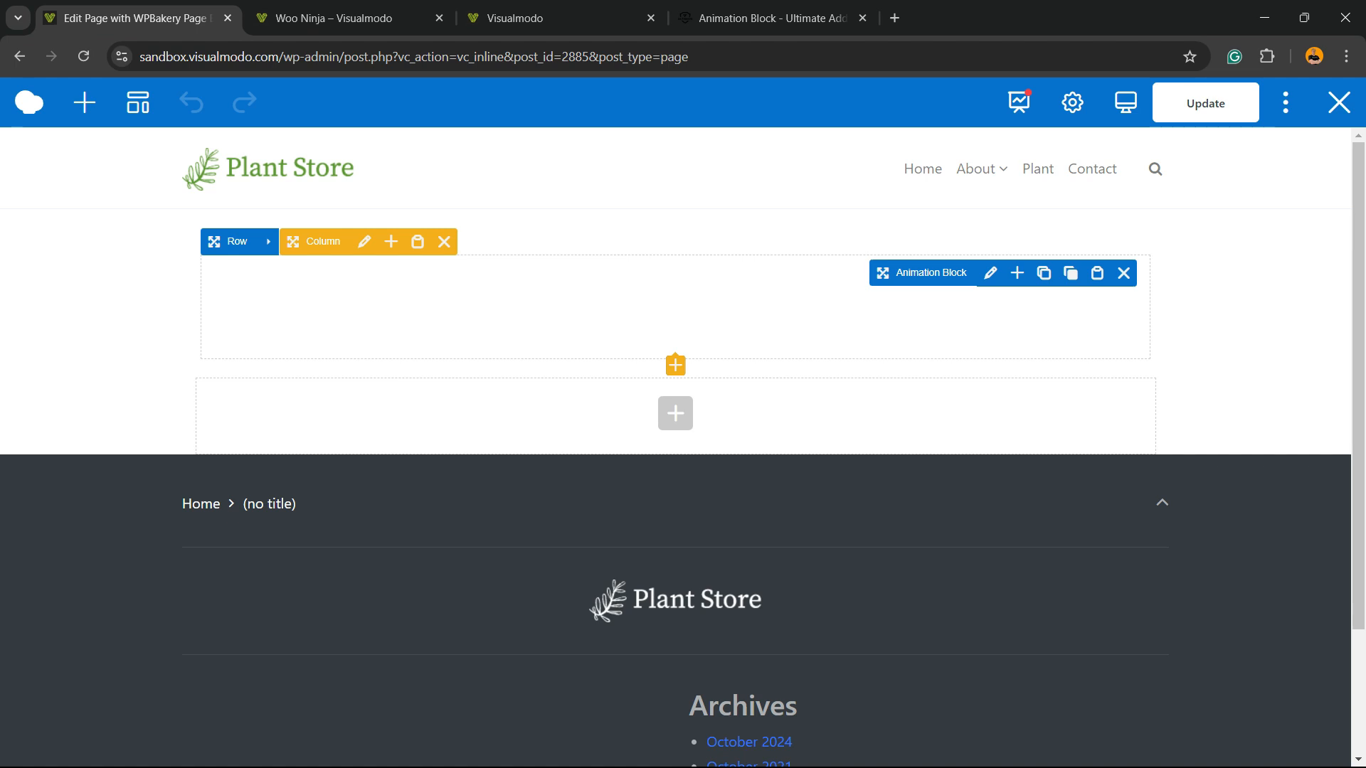
# Change the Animation Block's animation to InfiniteSwing, saving its settings, and update the page
pyautogui.click(990, 273)
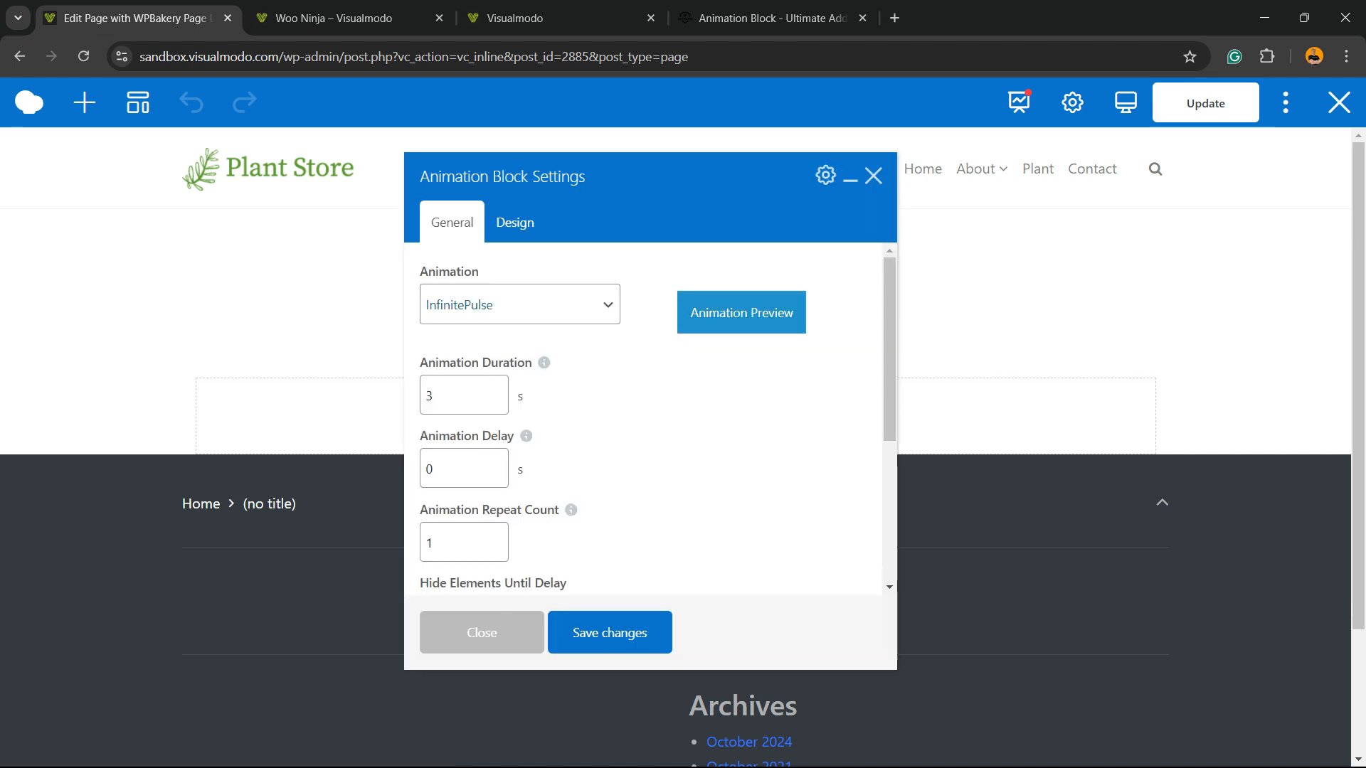
pyautogui.click(519, 304)
pyautogui.click(488, 405)
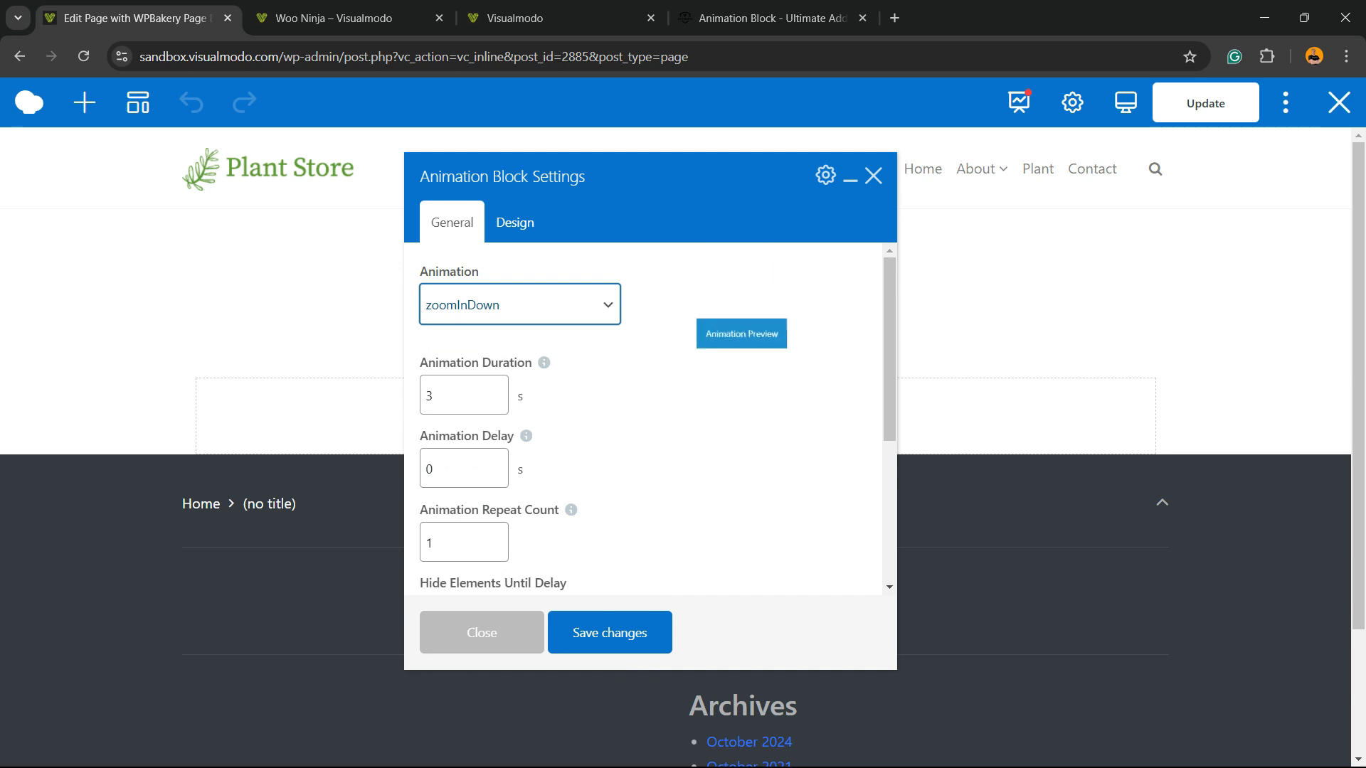
pyautogui.click(540, 305)
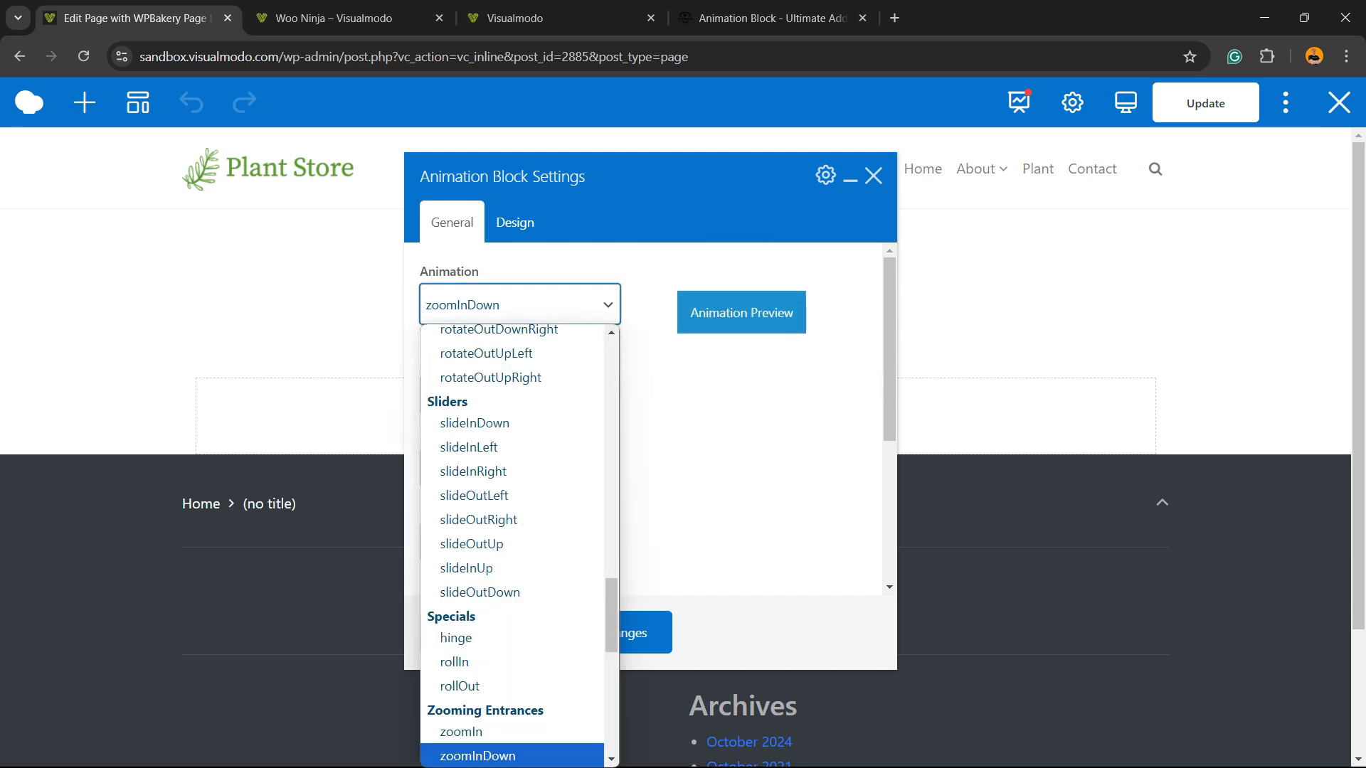
pyautogui.scroll(-5, 512, 540)
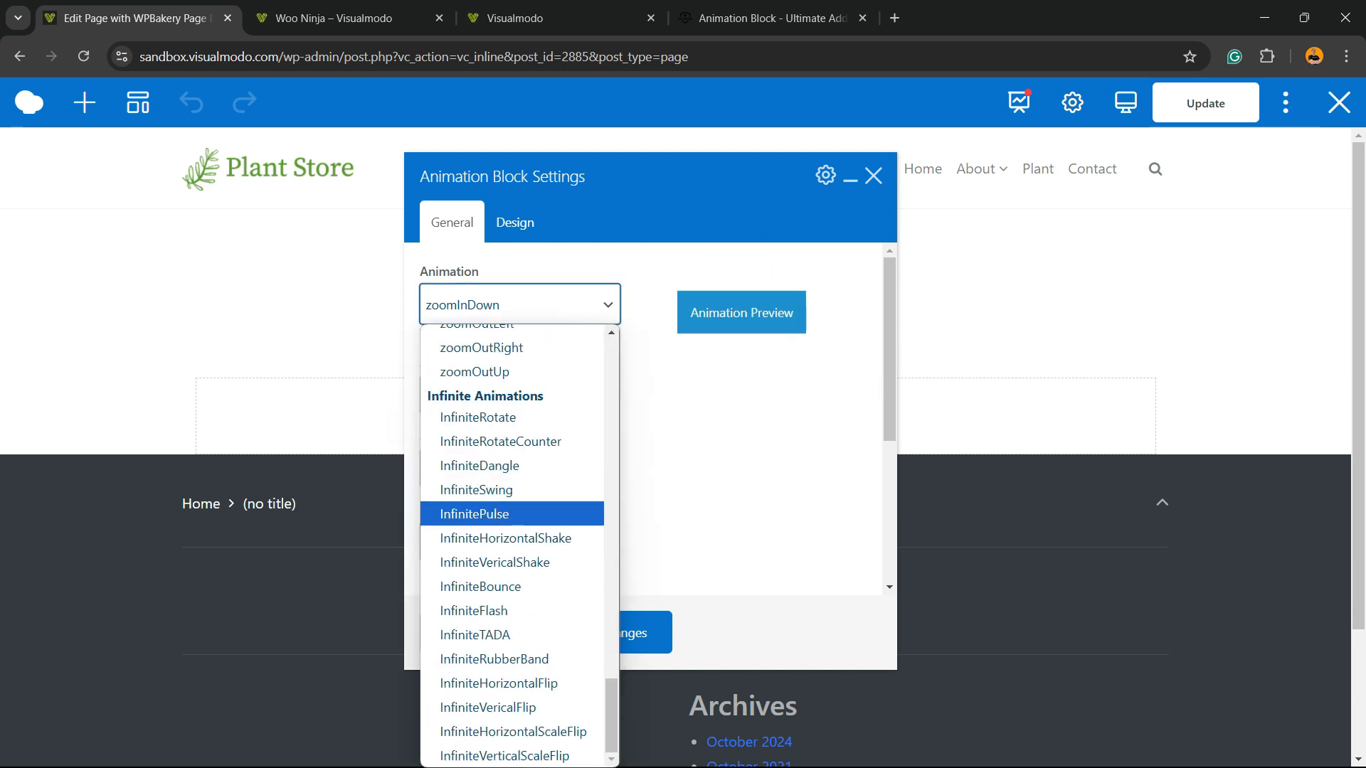
pyautogui.click(511, 490)
pyautogui.click(610, 632)
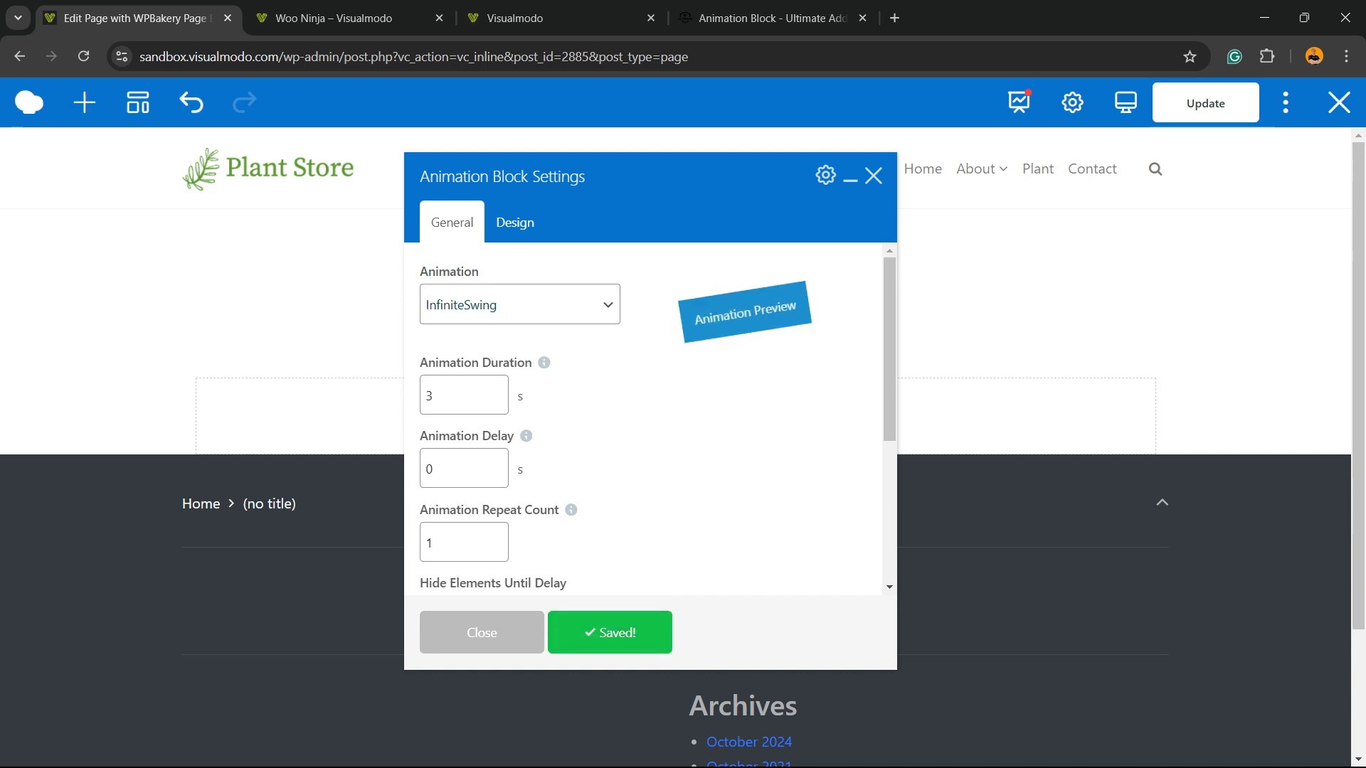
pyautogui.click(481, 632)
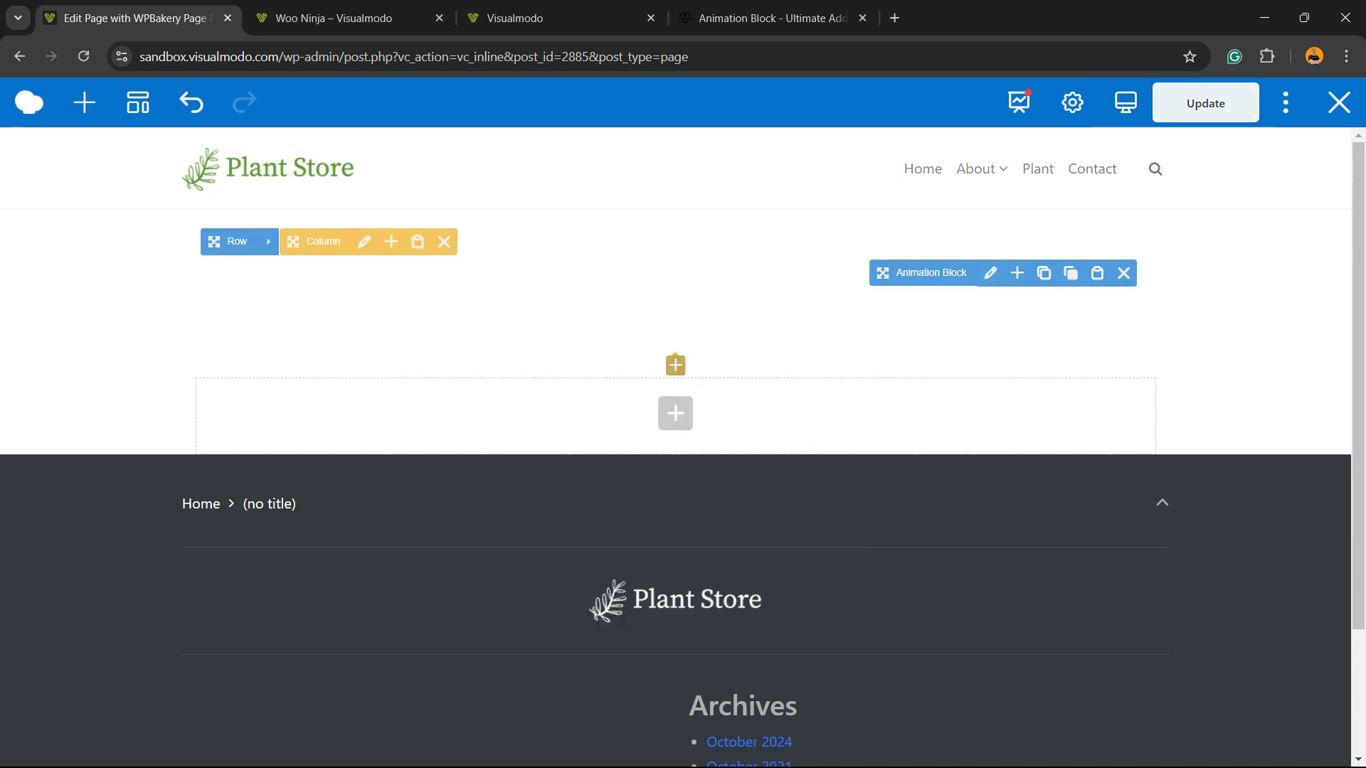
pyautogui.click(1205, 103)
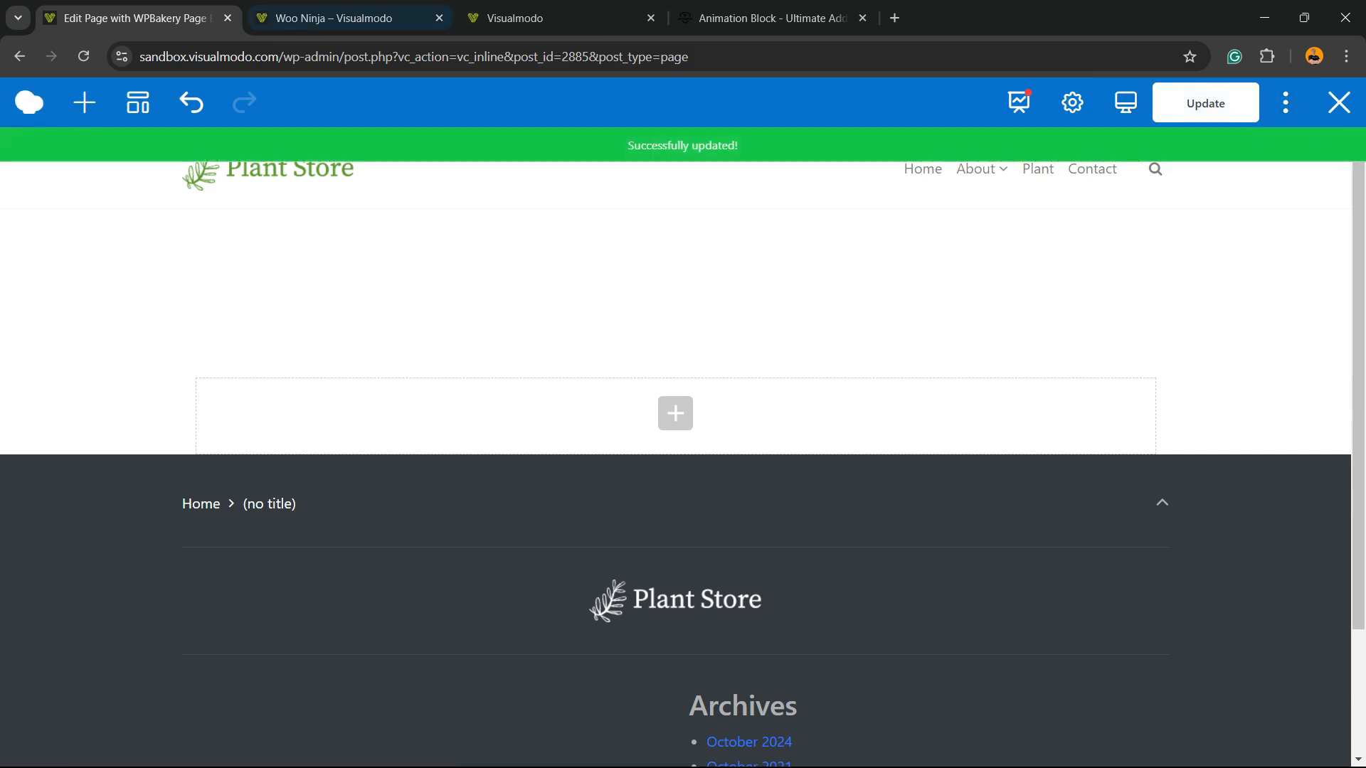
# Reload the page's open preview to check the button's new animation, and return to the Frontend Editor
pyautogui.click(348, 18)
pyautogui.click(534, 19)
pyautogui.click(349, 18)
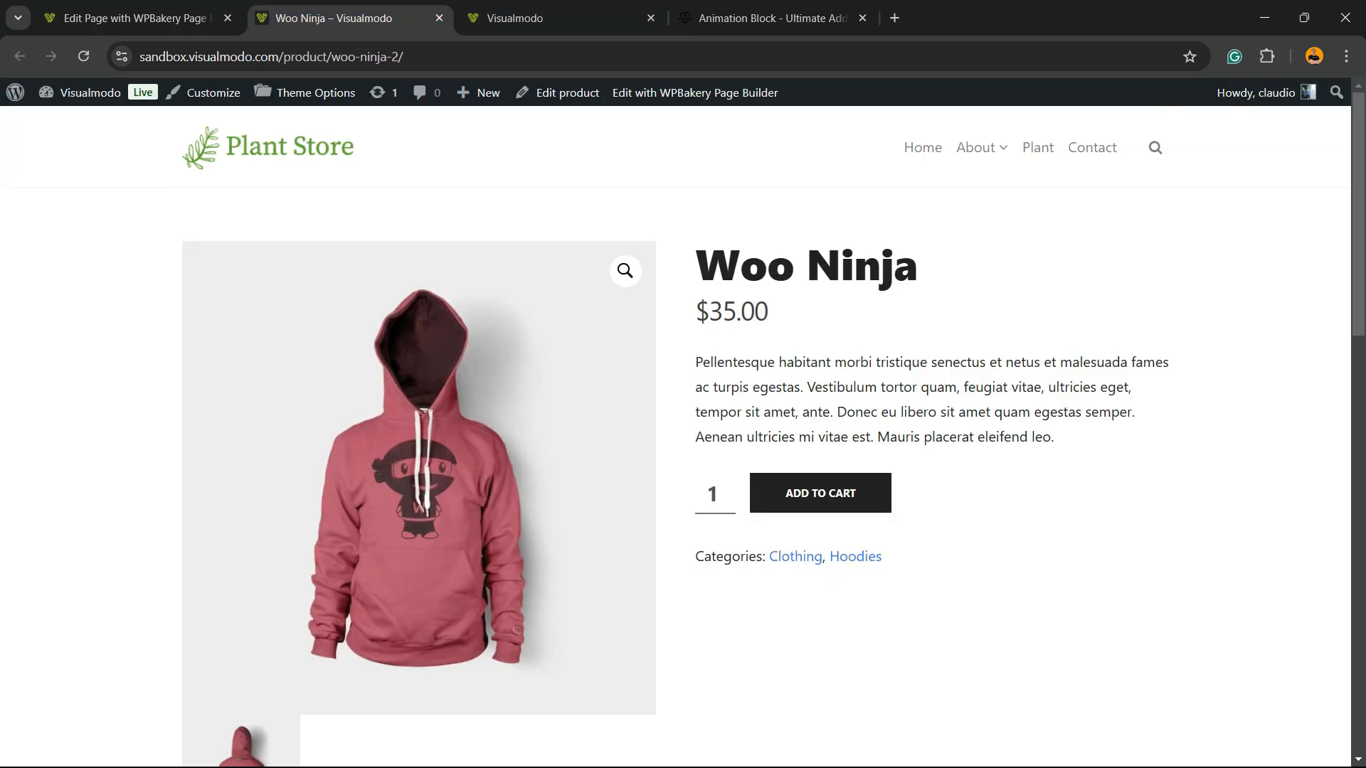
pyautogui.click(142, 18)
pyautogui.click(533, 19)
pyautogui.press('F5')
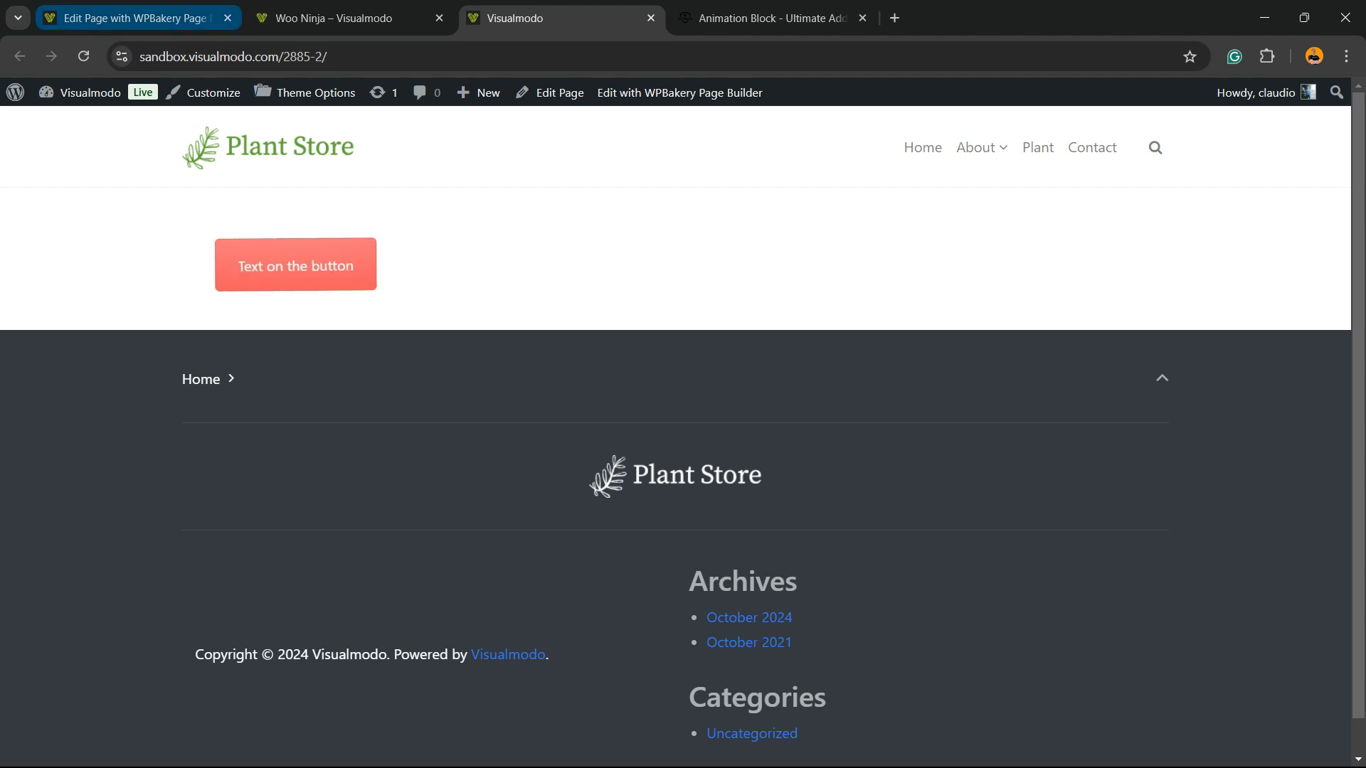
pyautogui.click(135, 19)
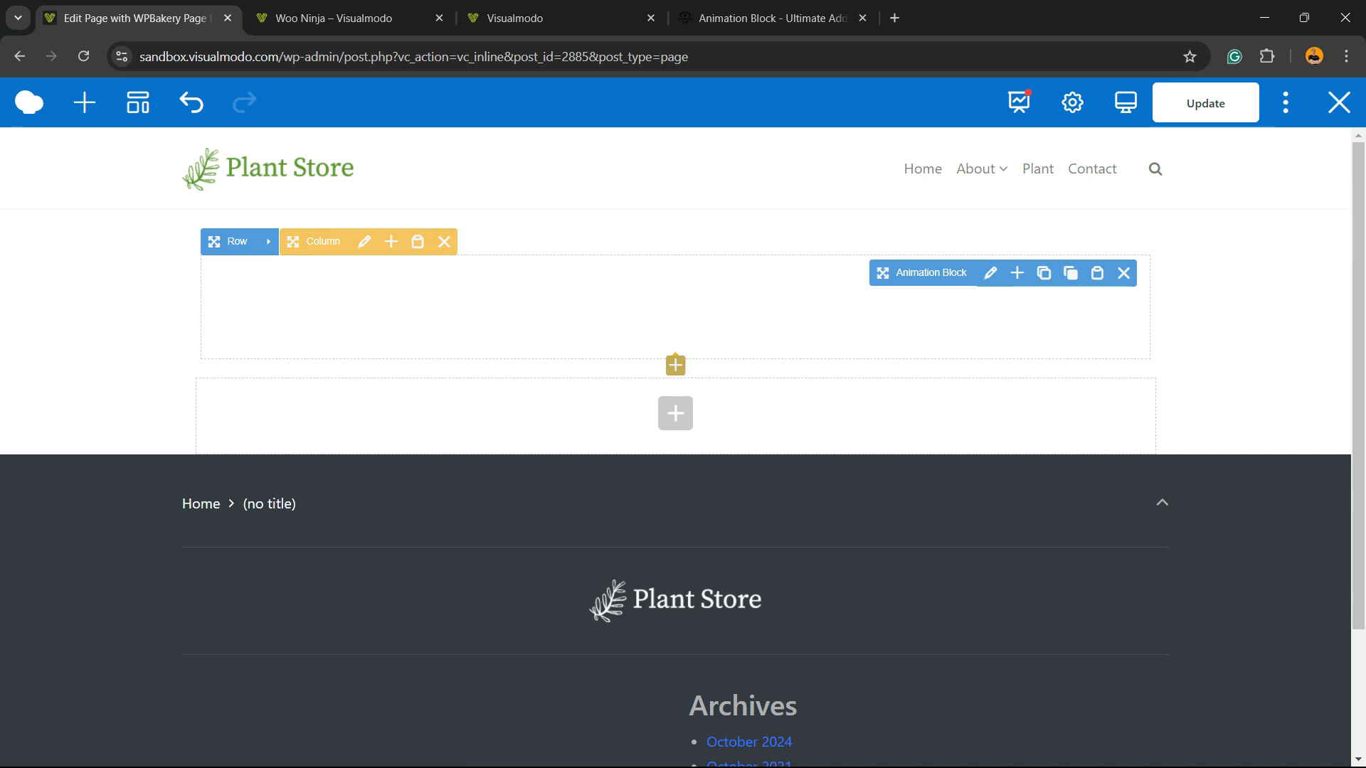
# Switch the page to the Backend Editor and check the swinging button once more in the page preview
pyautogui.click(1285, 103)
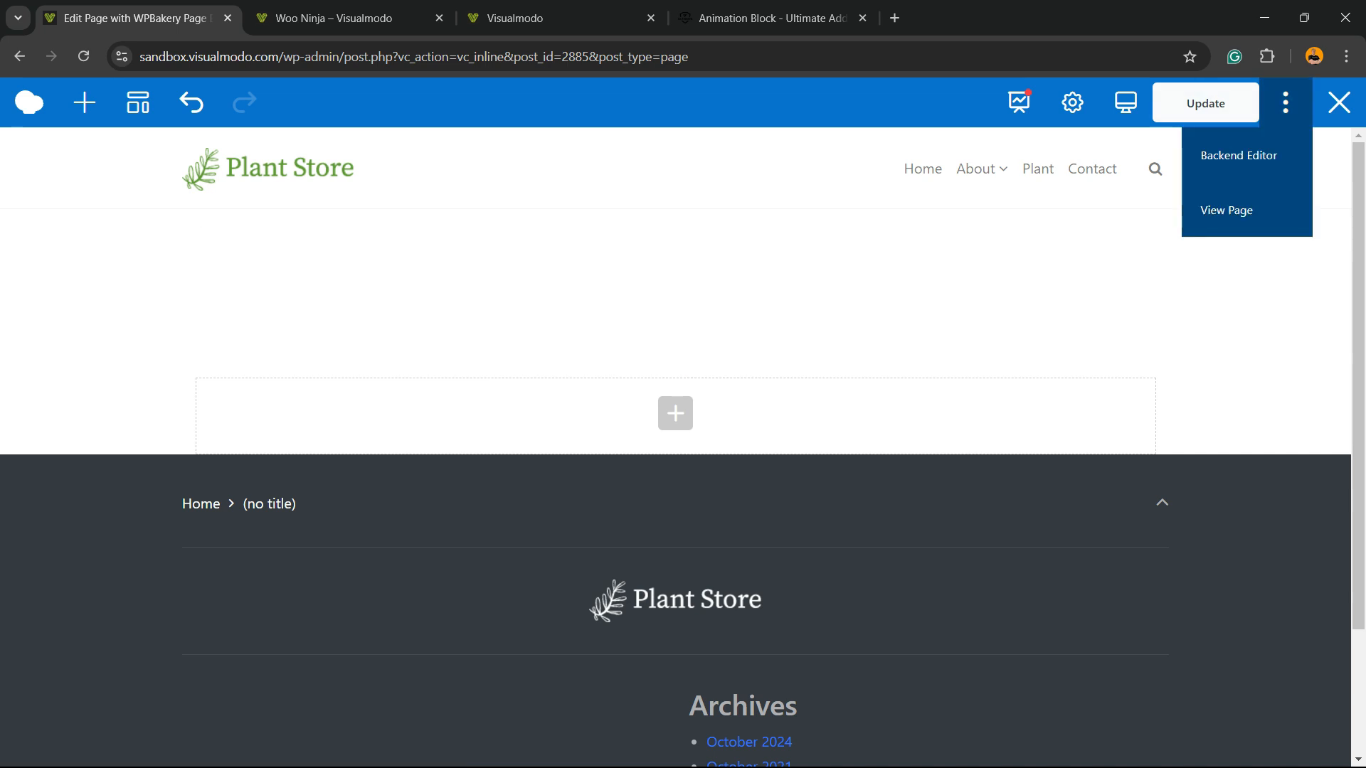
pyautogui.click(1238, 155)
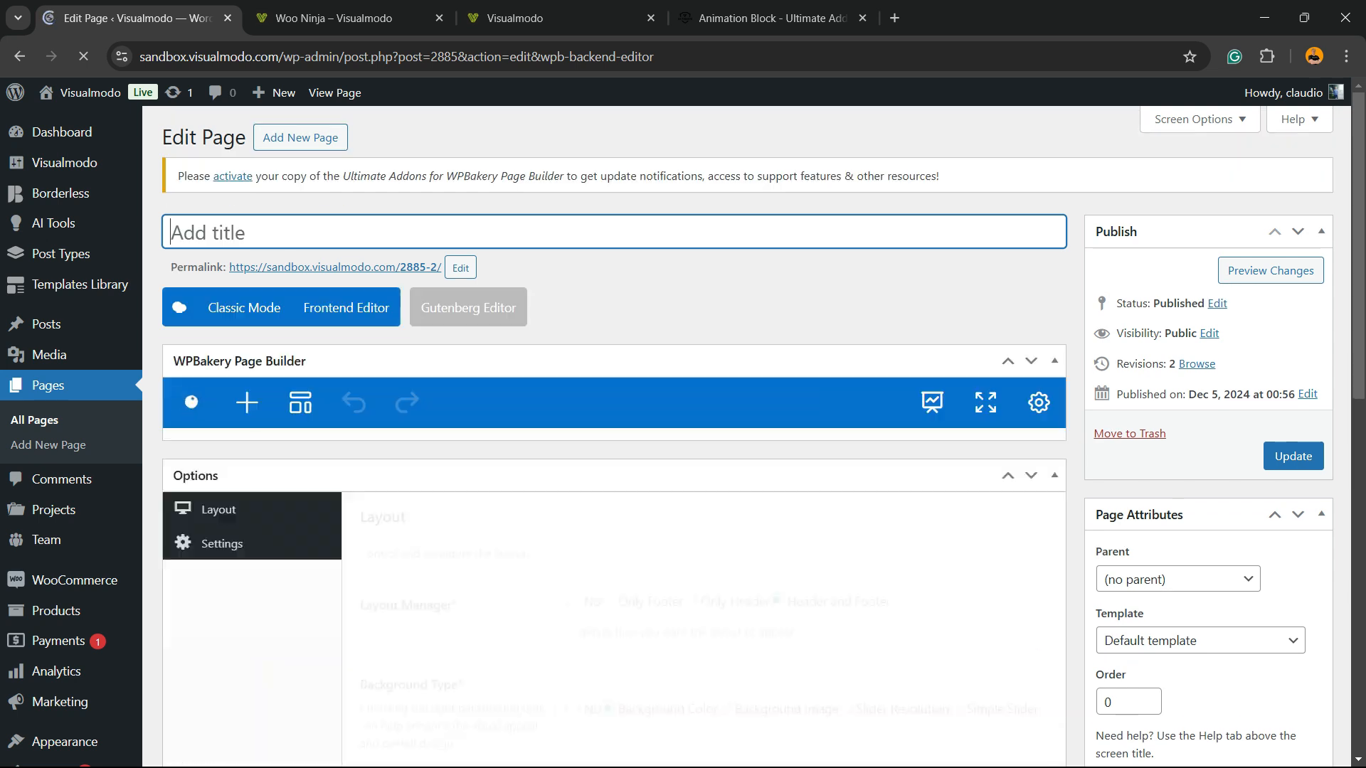
pyautogui.scroll(-2, 579, 536)
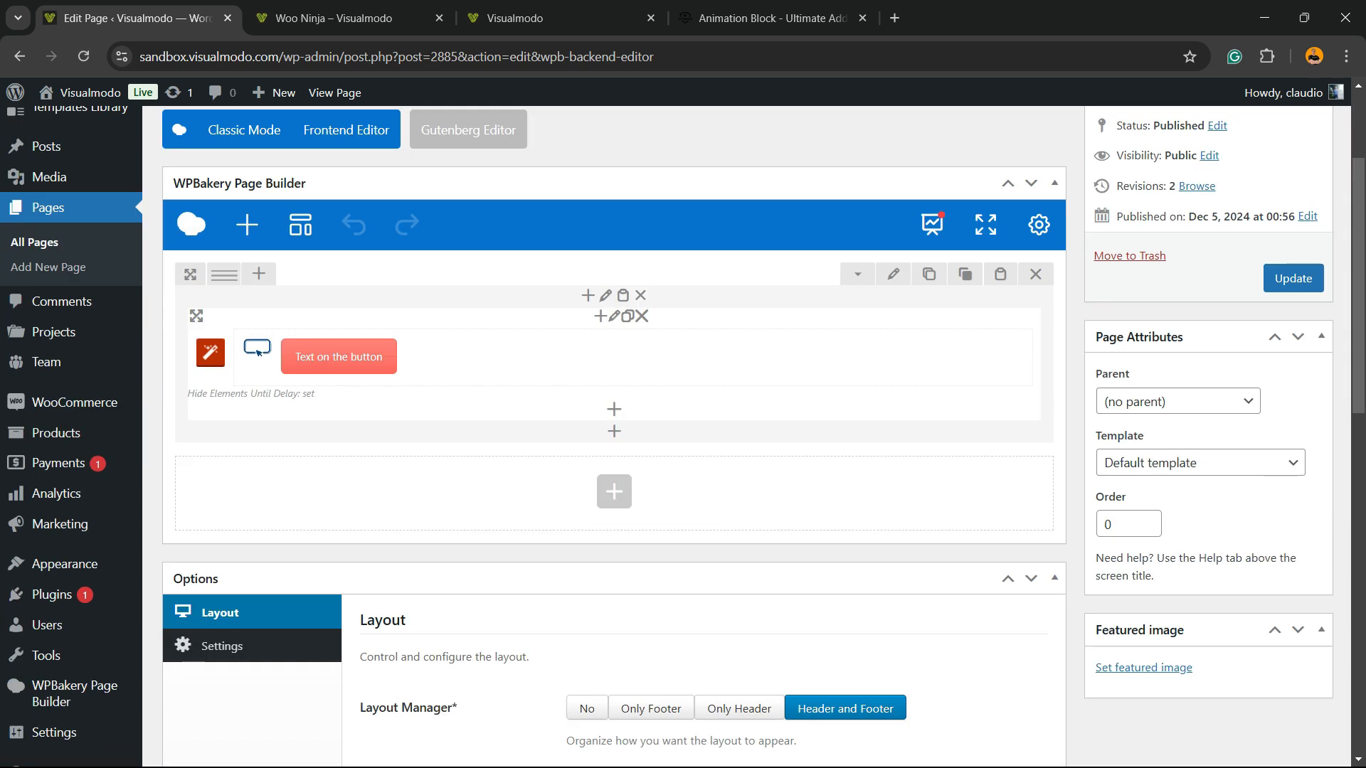
pyautogui.scroll(2, 683, 436)
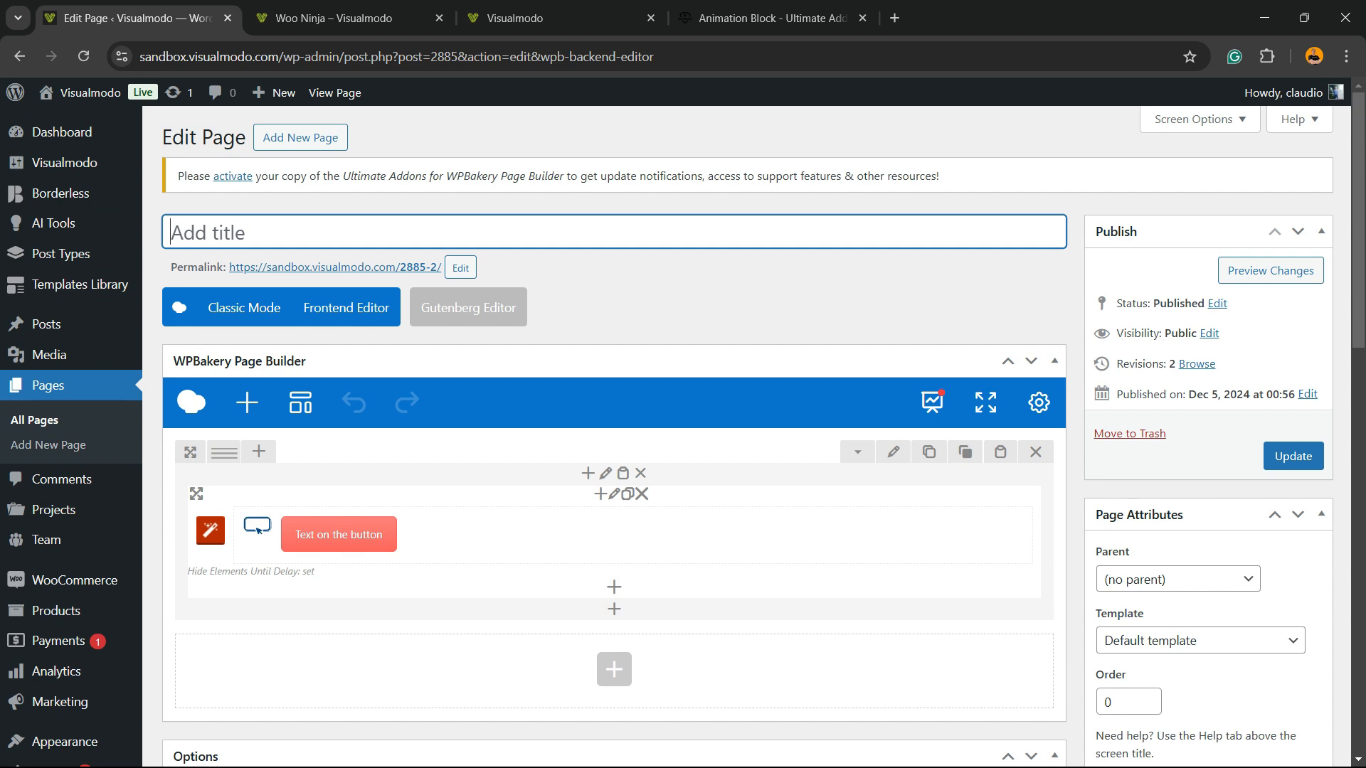
pyautogui.click(530, 19)
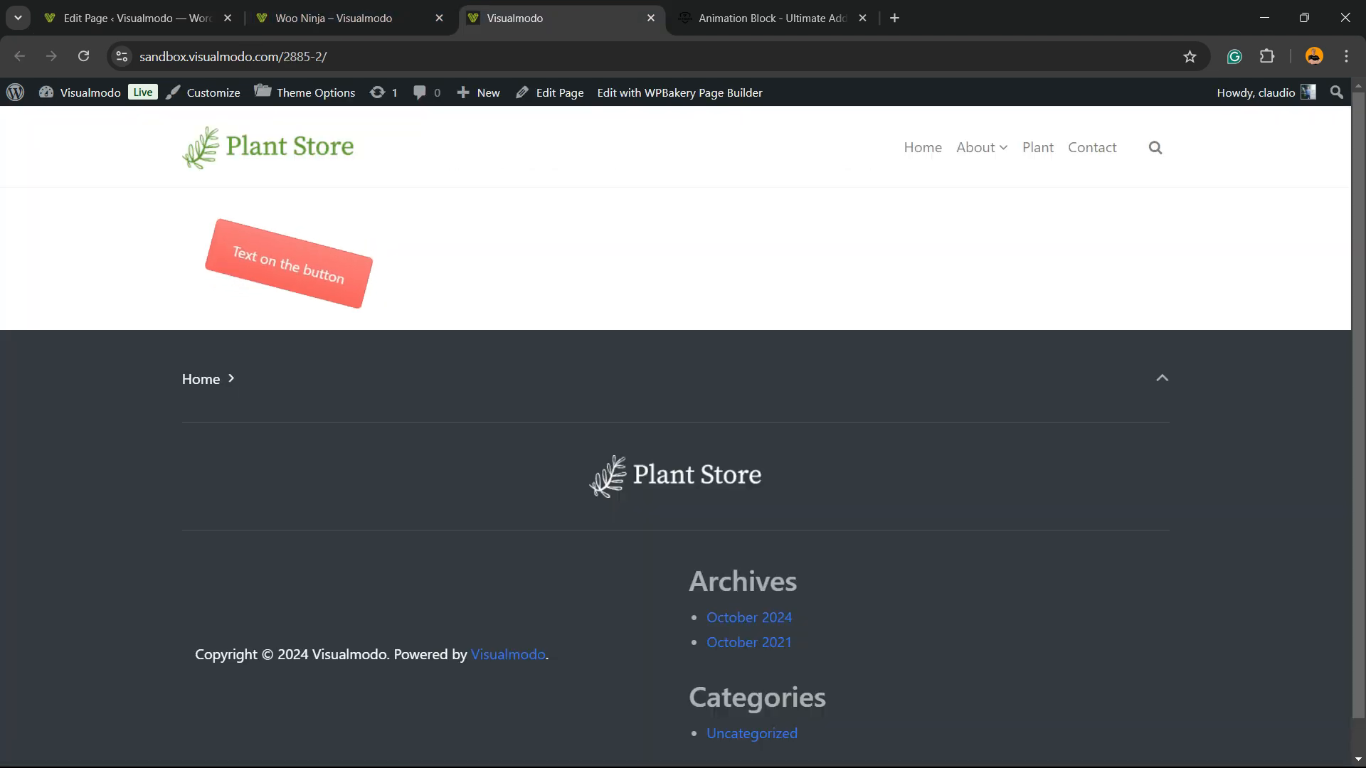
pyautogui.click(135, 18)
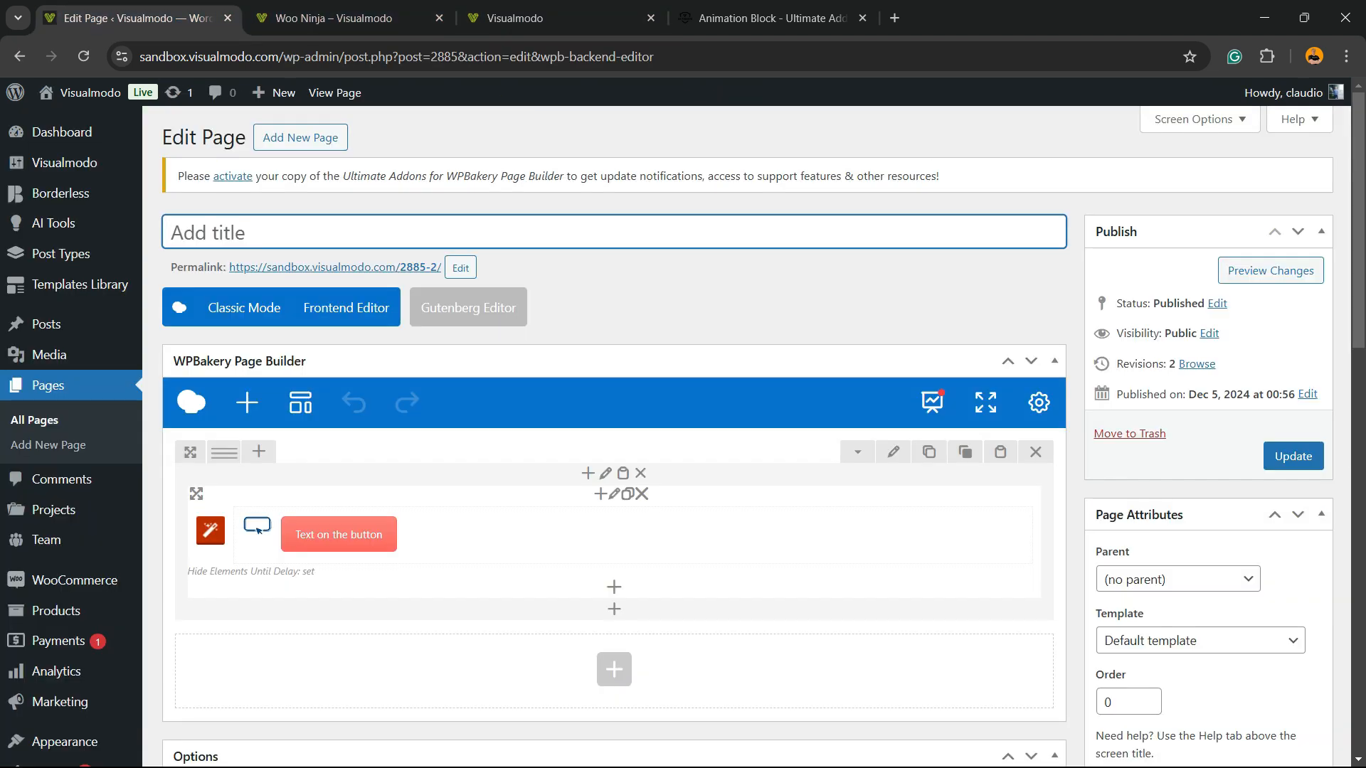
# Set the button's alignment to Center, save its settings and preview the page changes
pyautogui.click(626, 535)
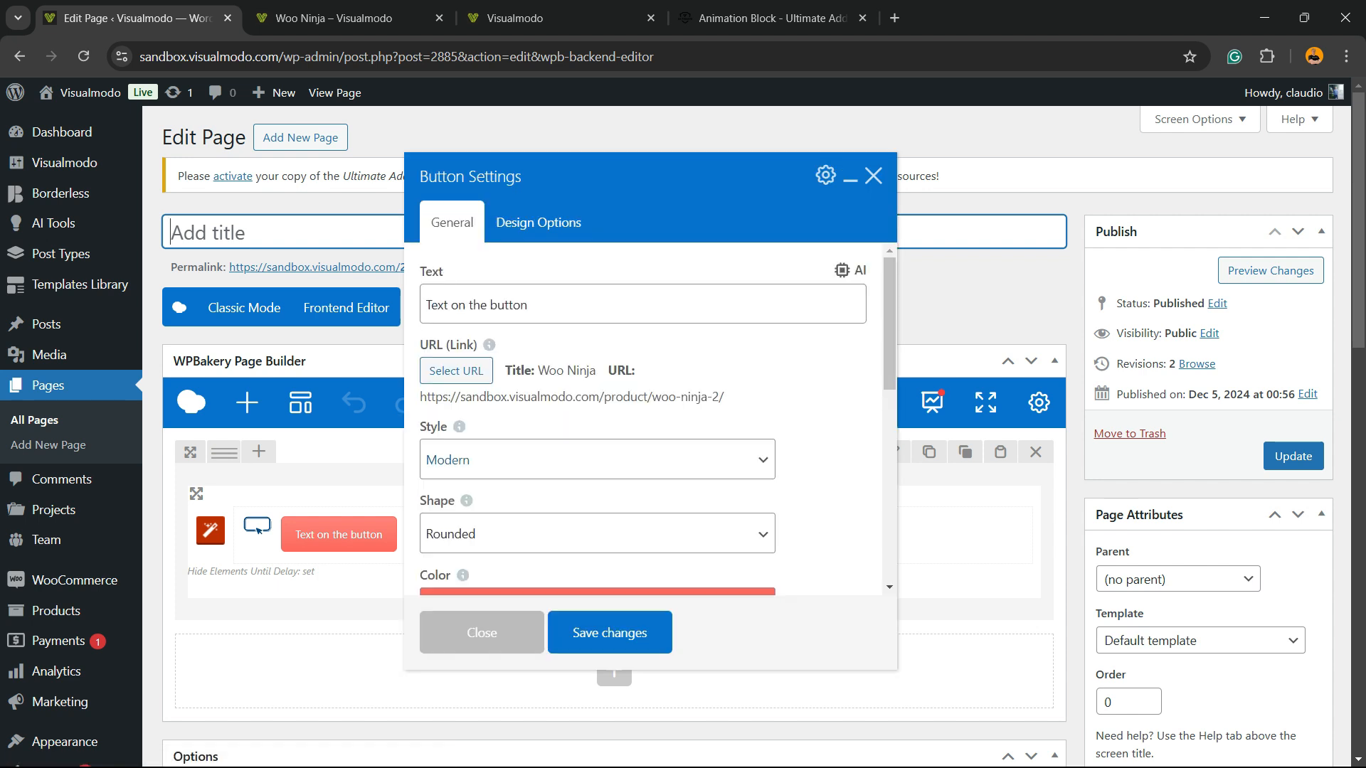
pyautogui.scroll(-5, 644, 420)
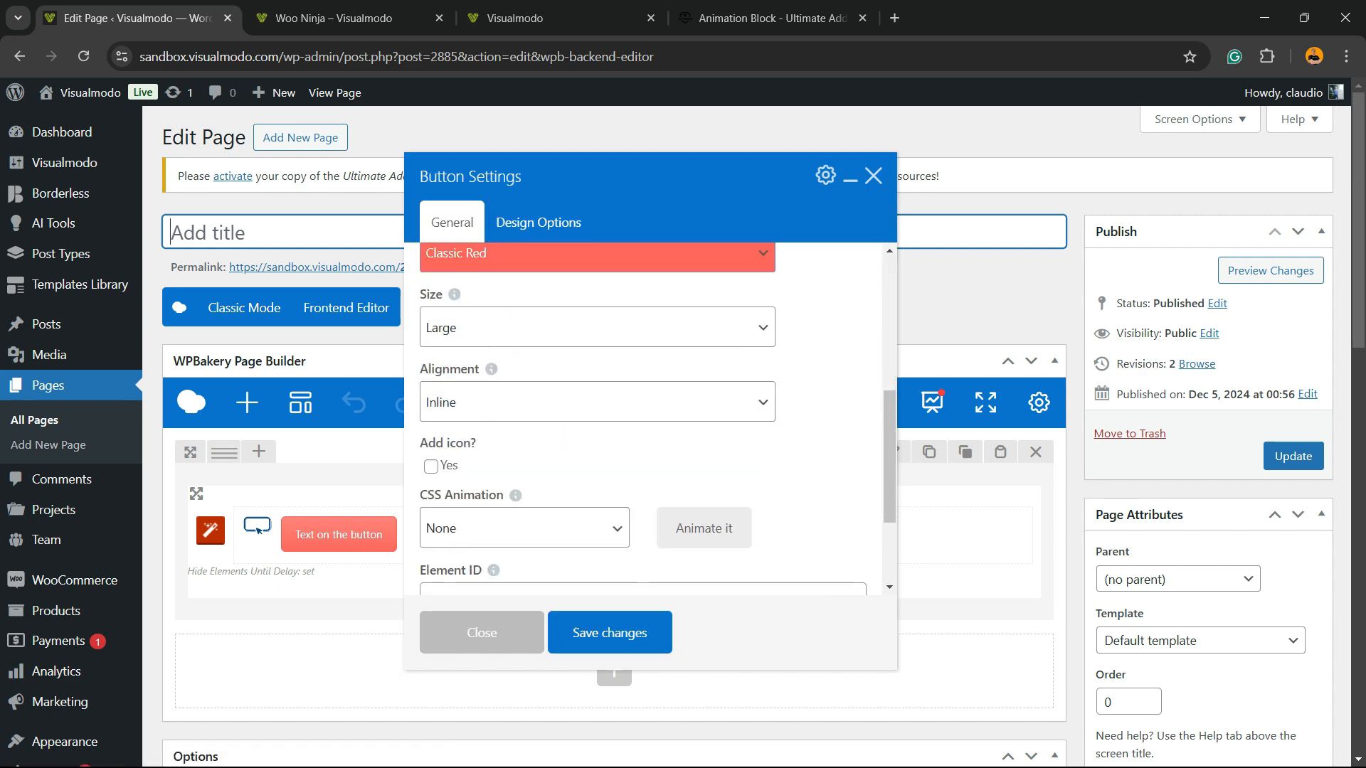
pyautogui.click(597, 402)
pyautogui.click(445, 507)
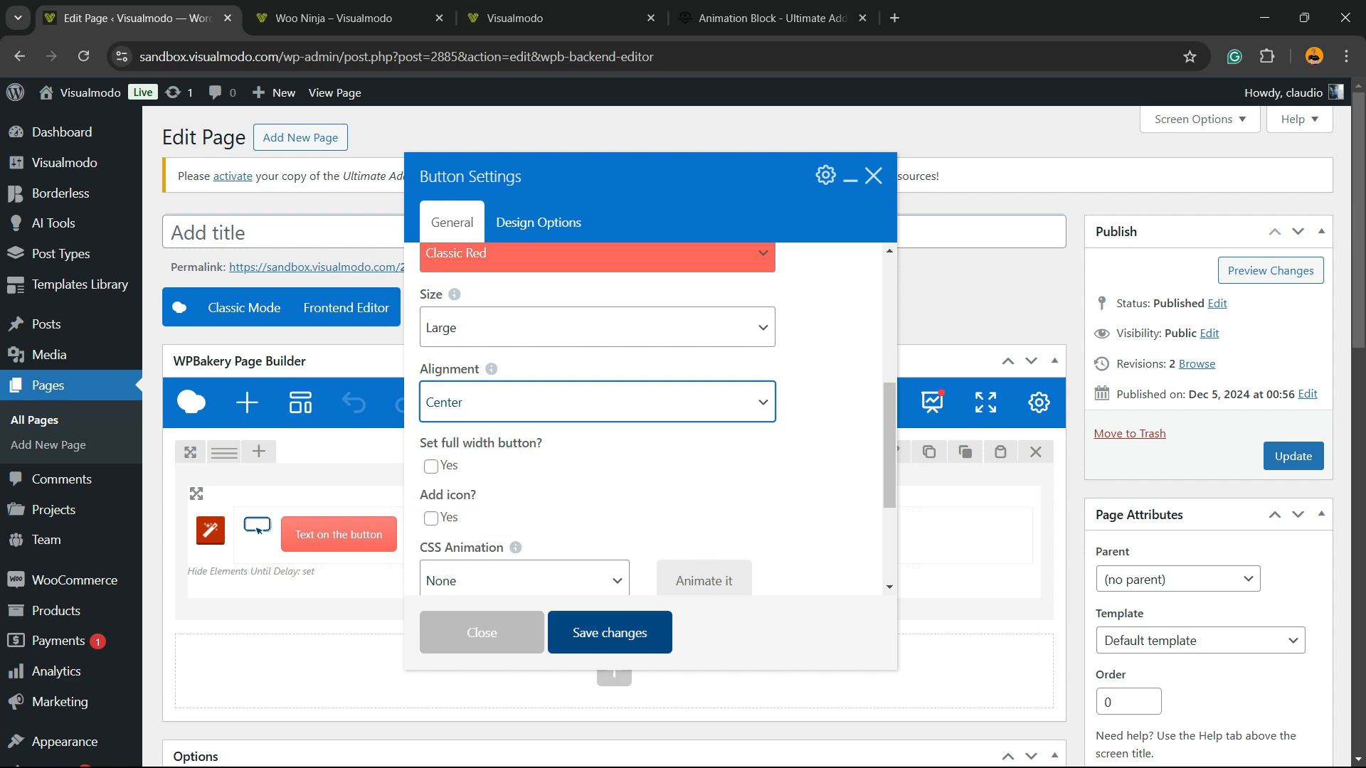
pyautogui.click(609, 632)
pyautogui.click(1270, 270)
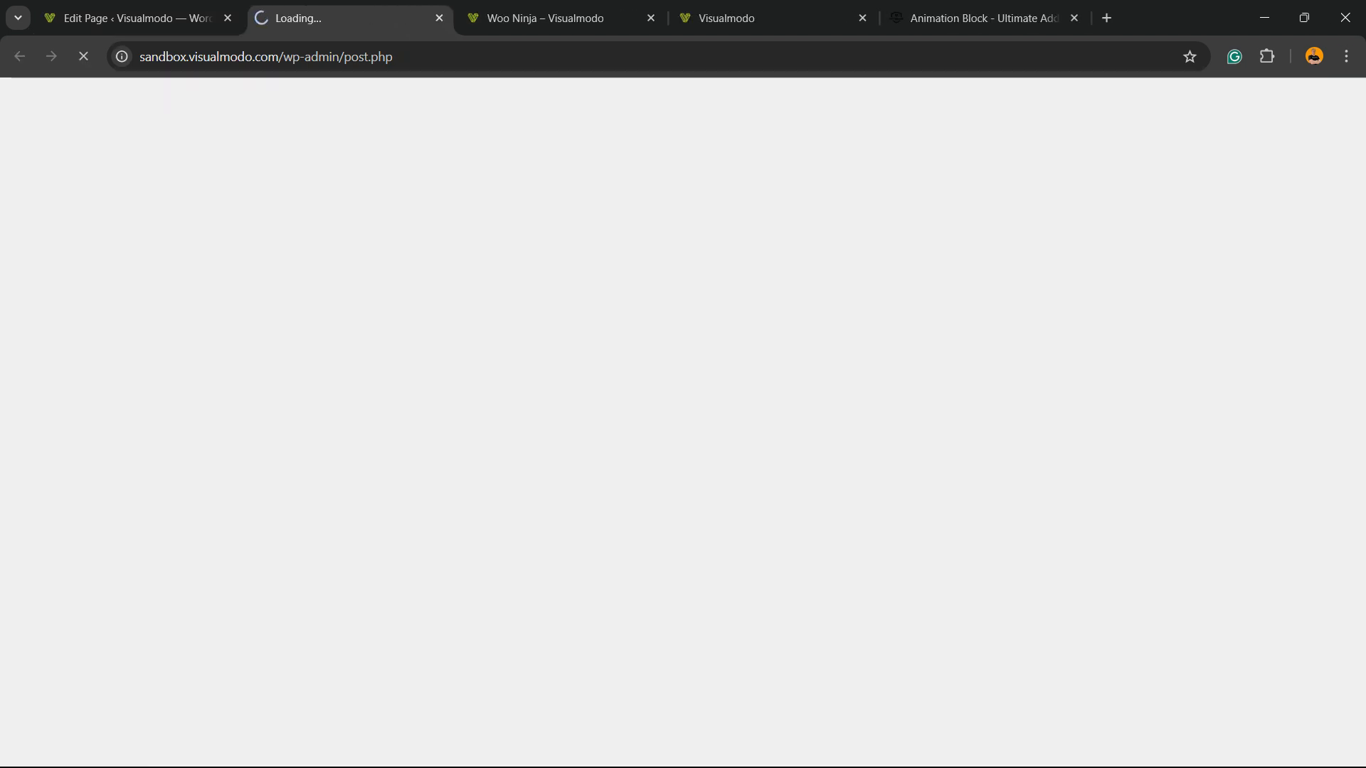